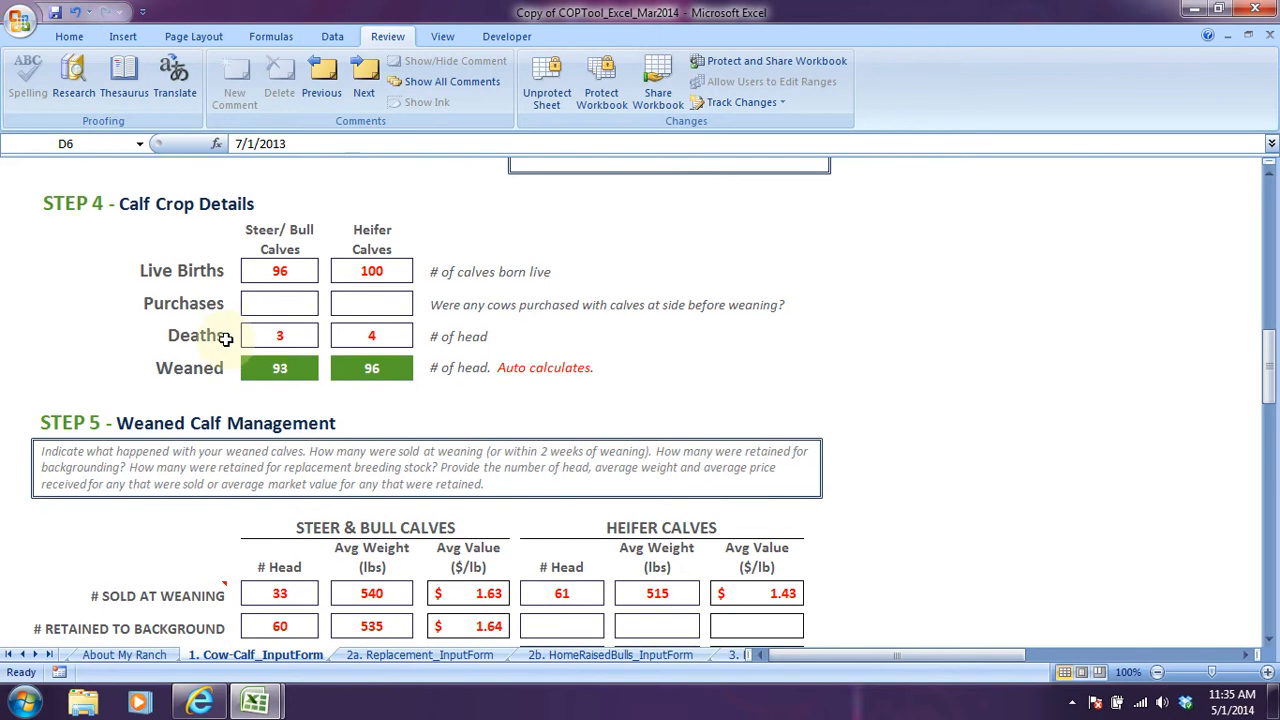
Review the Cow-Calf input form from the calf crop details in Step 4 through grazing in Step 8.
{"action": "scroll", "coordinate": [225, 340], "scroll_direction": "up", "scroll_amount": 2}
{"action": "scroll", "coordinate": [232, 338], "scroll_direction": "down", "scroll_amount": 7}
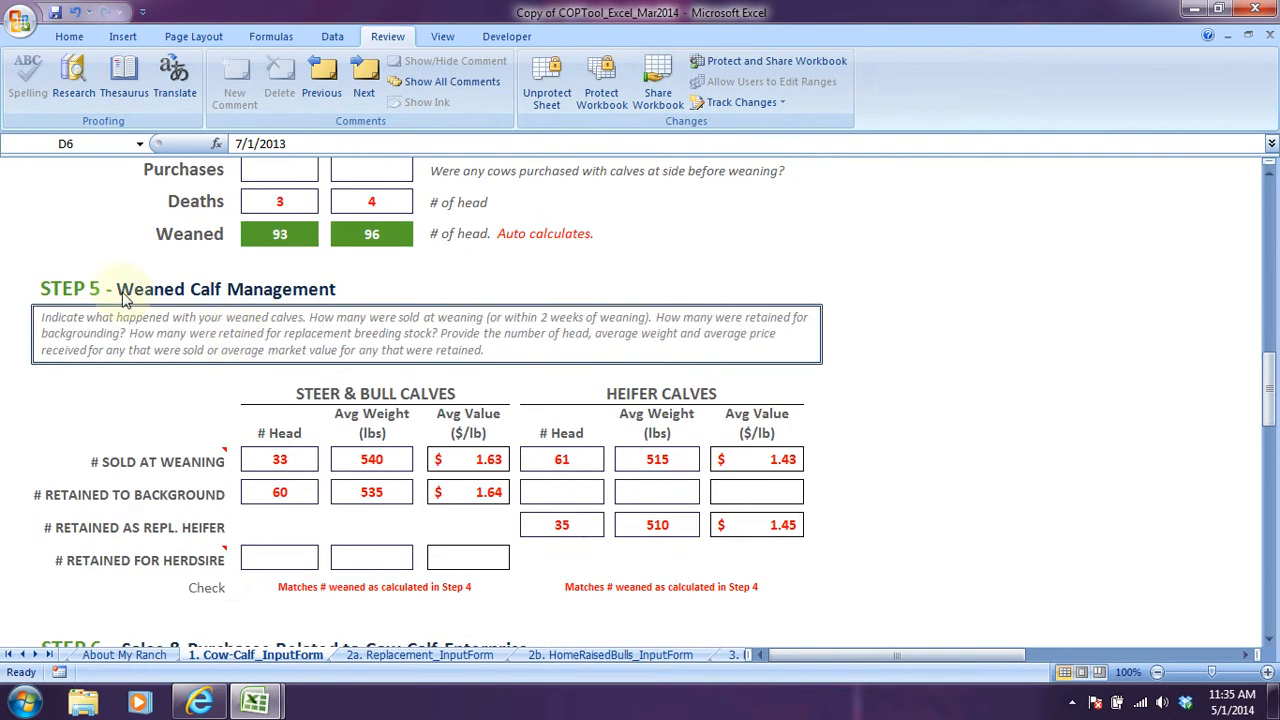
{"action": "scroll", "coordinate": [294, 435], "scroll_direction": "down", "scroll_amount": 7}
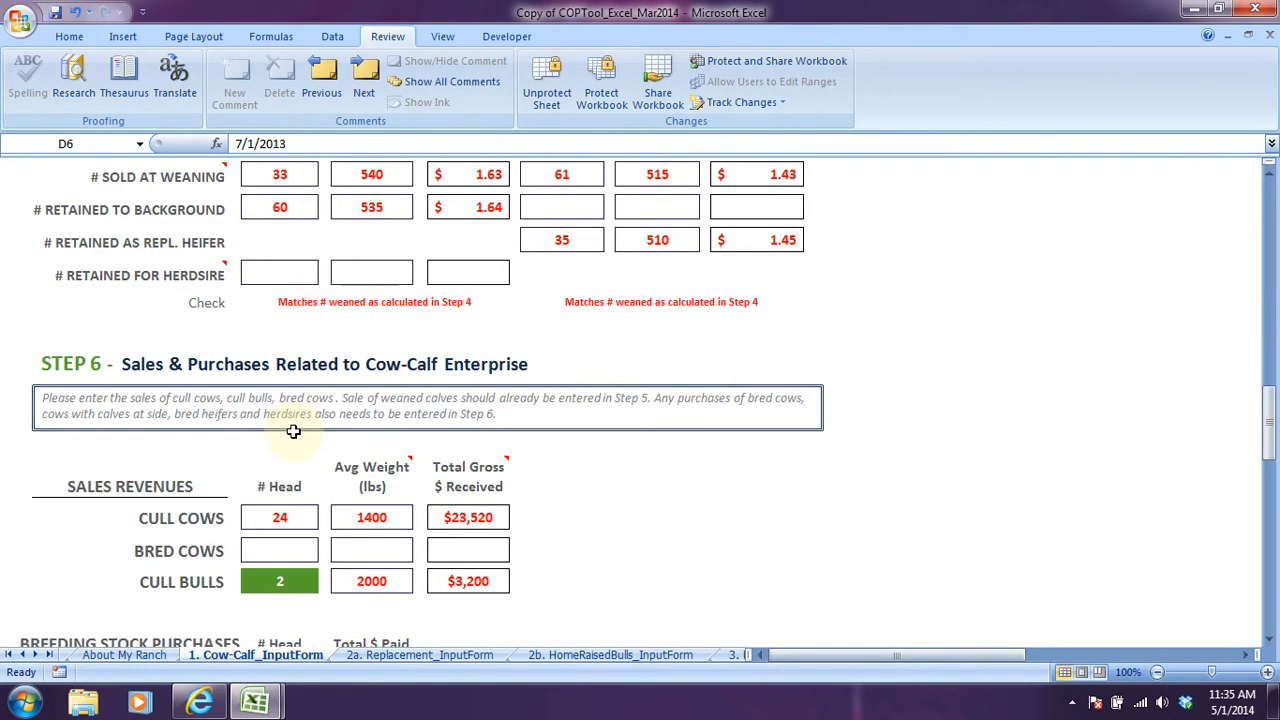
{"action": "scroll", "coordinate": [584, 502], "scroll_direction": "down", "scroll_amount": 5}
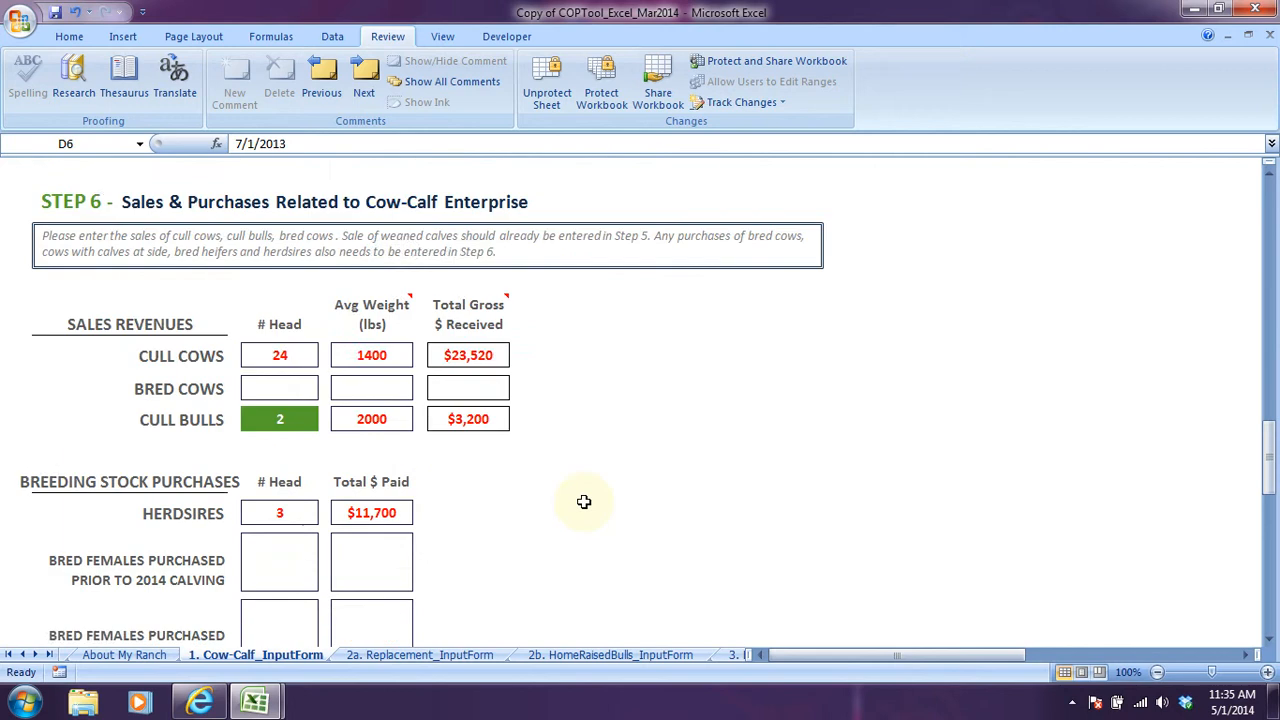
{"action": "scroll", "coordinate": [584, 500], "scroll_direction": "down", "scroll_amount": 8}
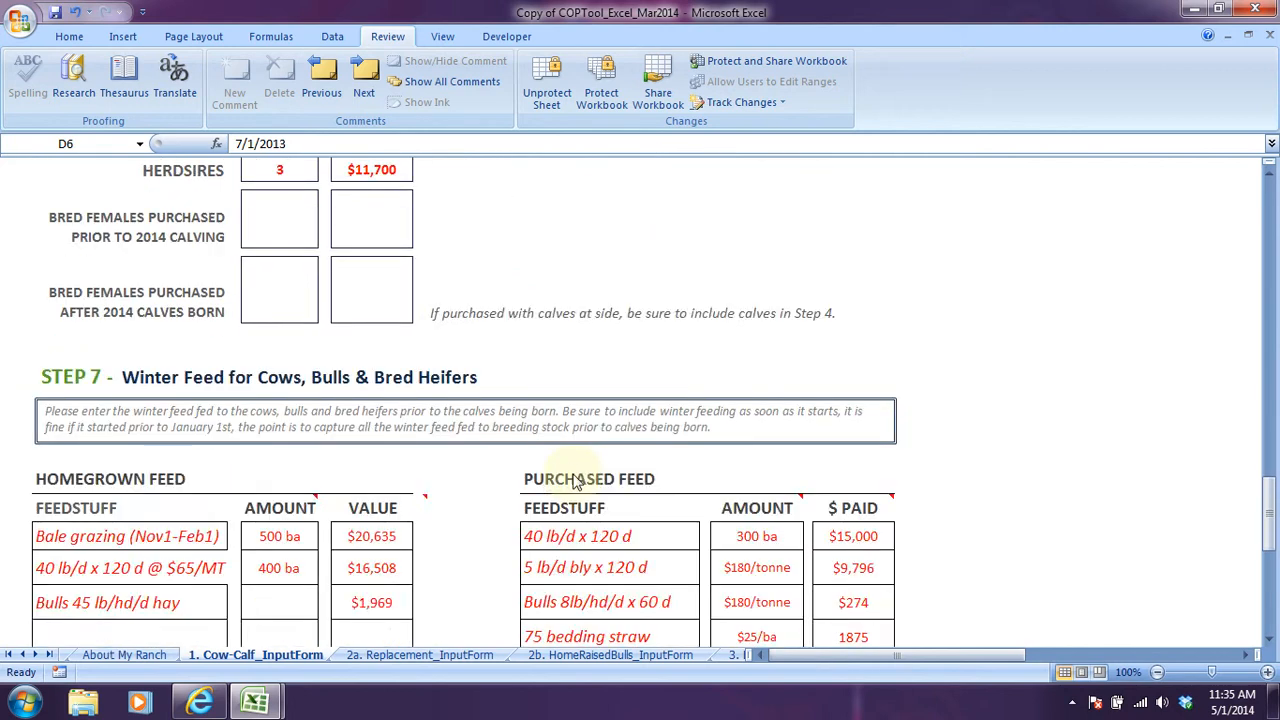
{"action": "scroll", "coordinate": [523, 469], "scroll_direction": "down", "scroll_amount": 8}
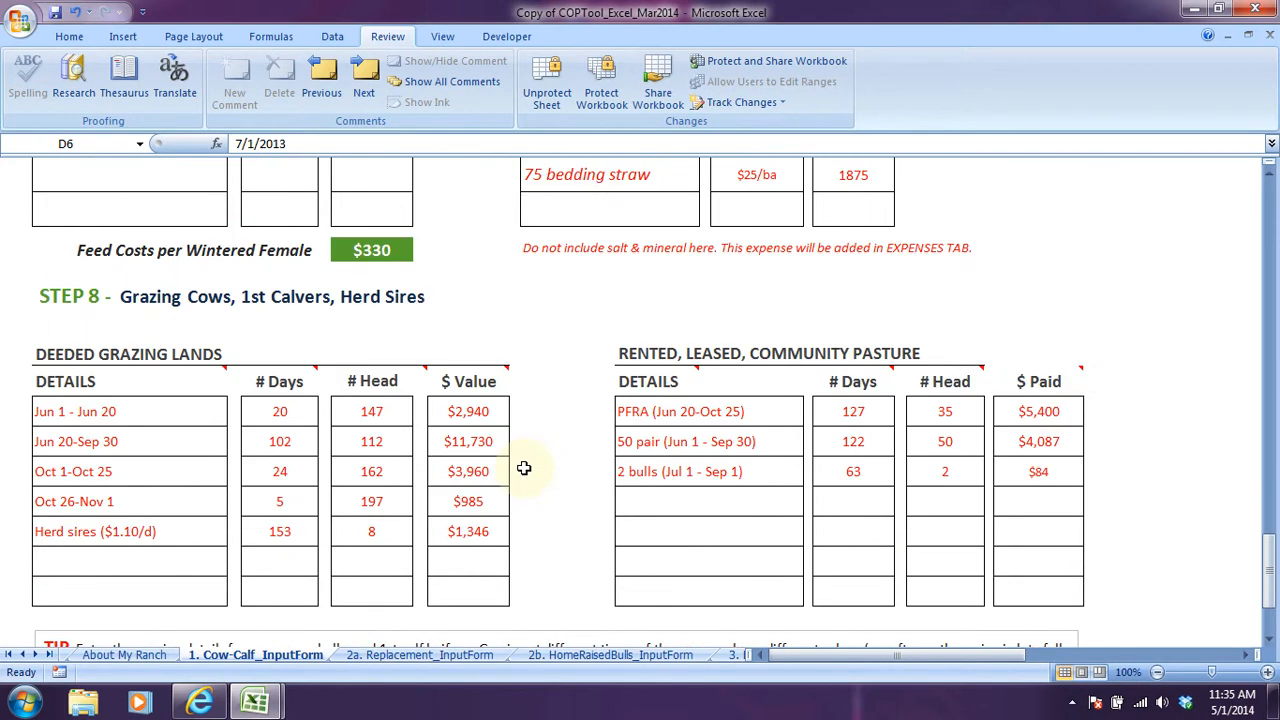
{"action": "scroll", "coordinate": [523, 469], "scroll_direction": "up", "scroll_amount": 20}
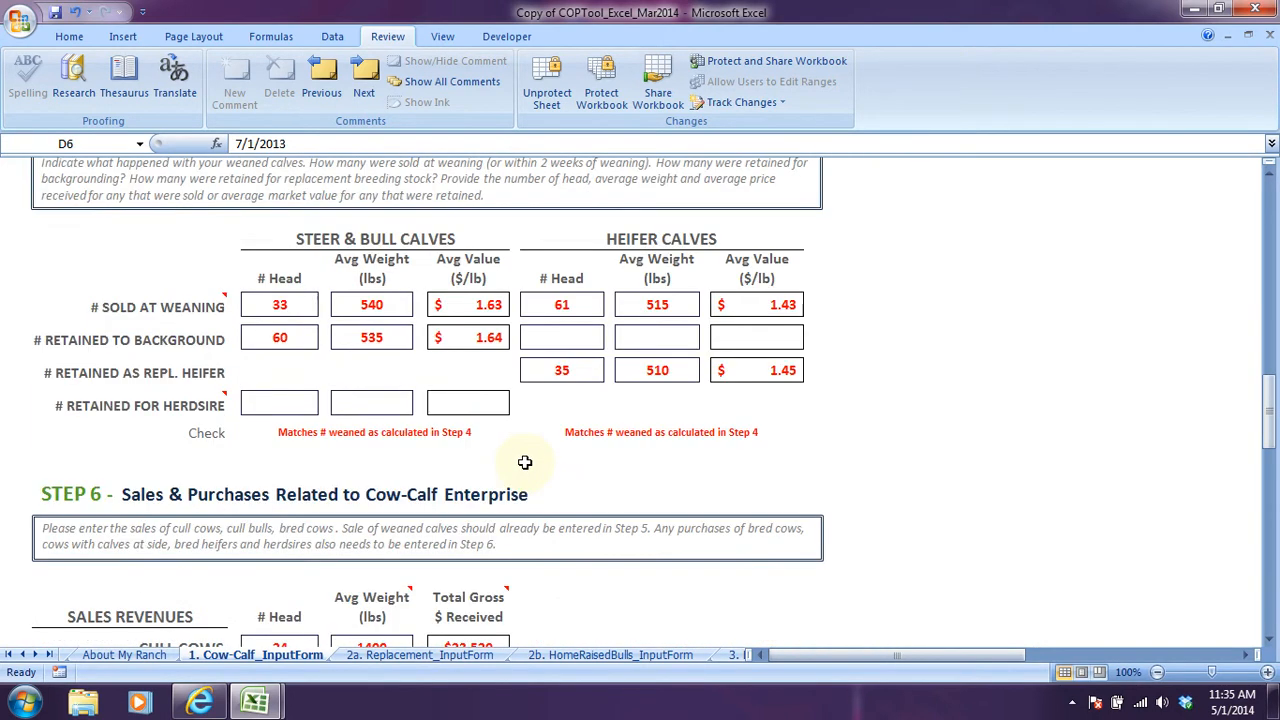
Compare the calf crop year on the Cow-Calf input form with the birth year on the Replacement input form.
{"action": "left_click", "coordinate": [424, 655]}
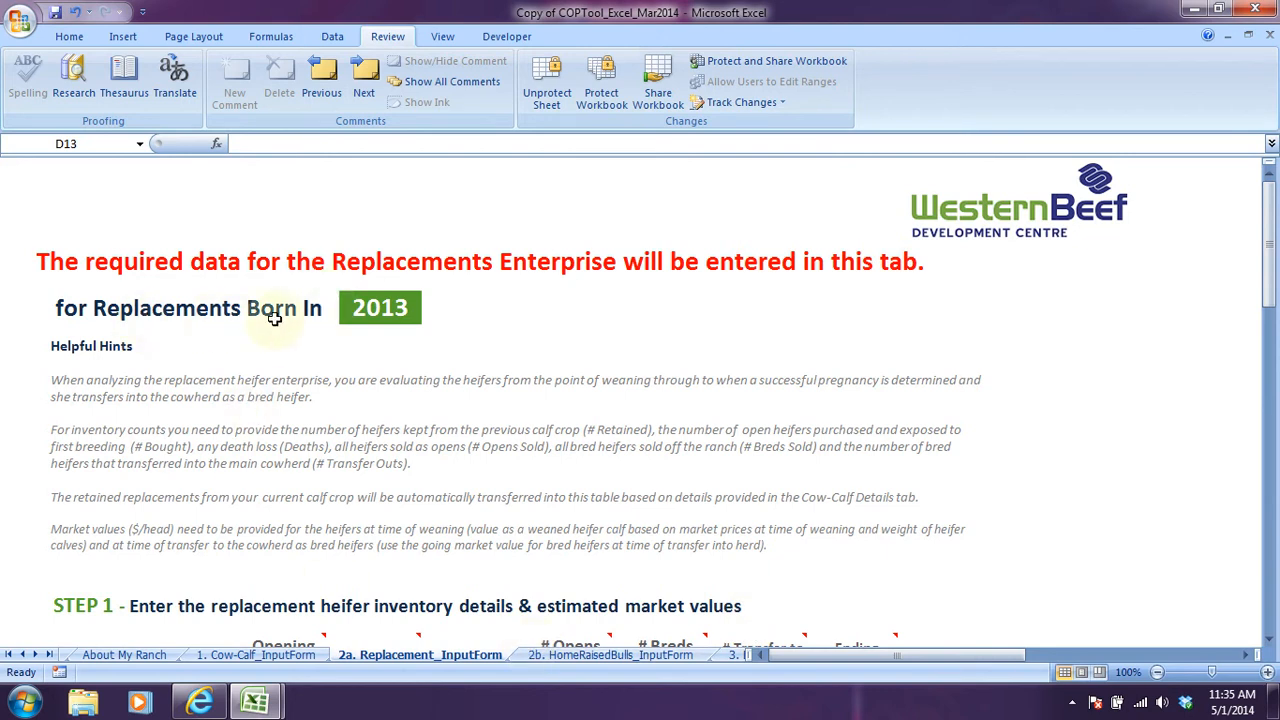
{"action": "left_click", "coordinate": [245, 655]}
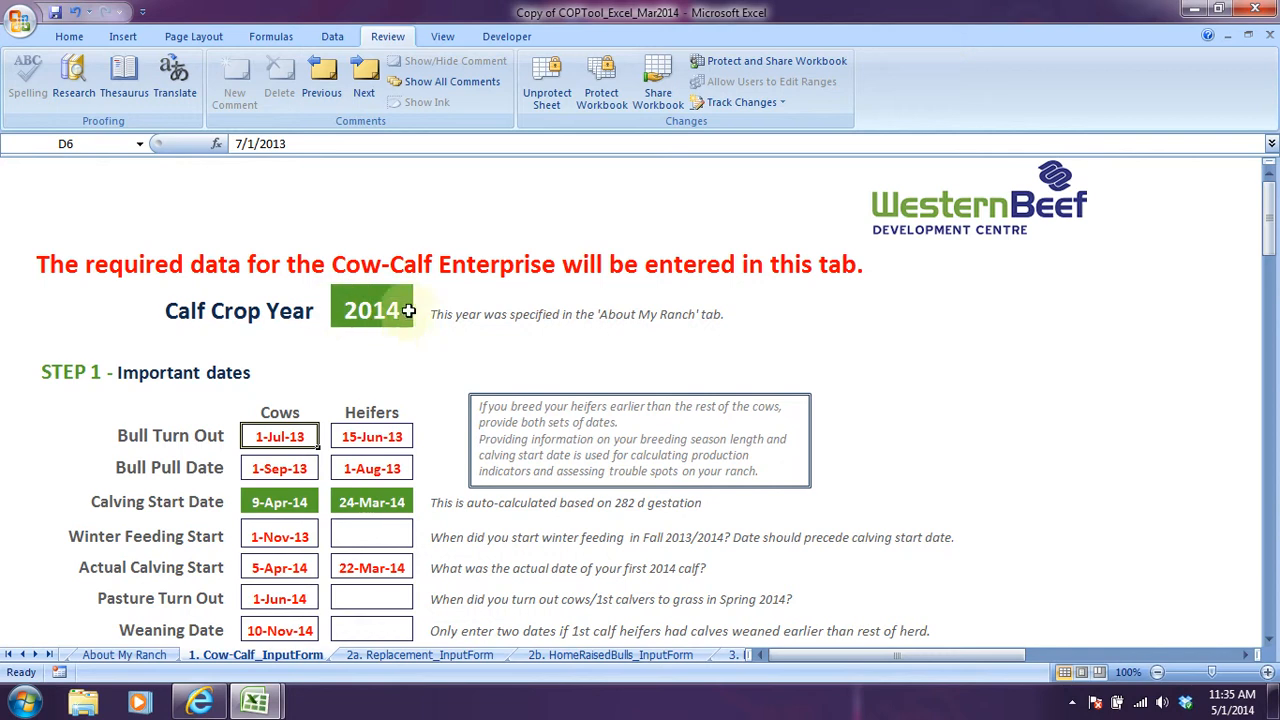
{"action": "left_click", "coordinate": [420, 655]}
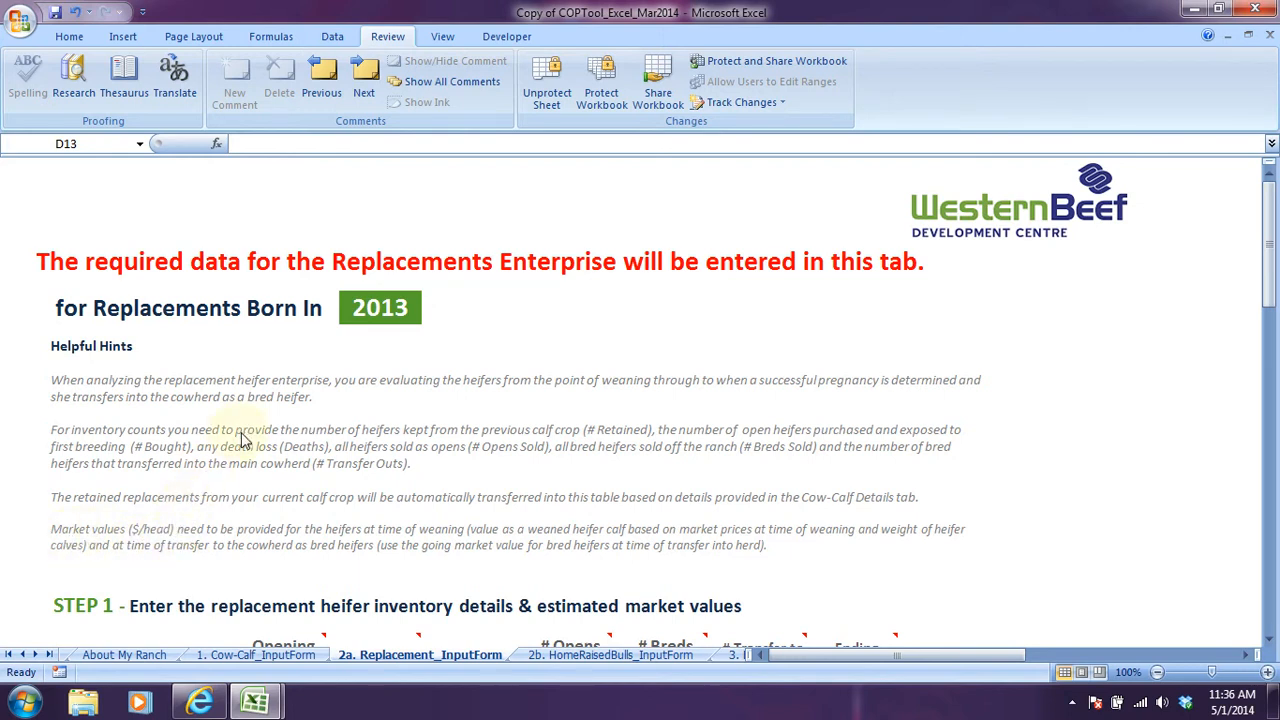
Switch to the ABC Ranch PDF in Internet Explorer and read it from the start to the Replacement Heifer Enterprise section.
{"action": "left_click", "coordinate": [200, 705]}
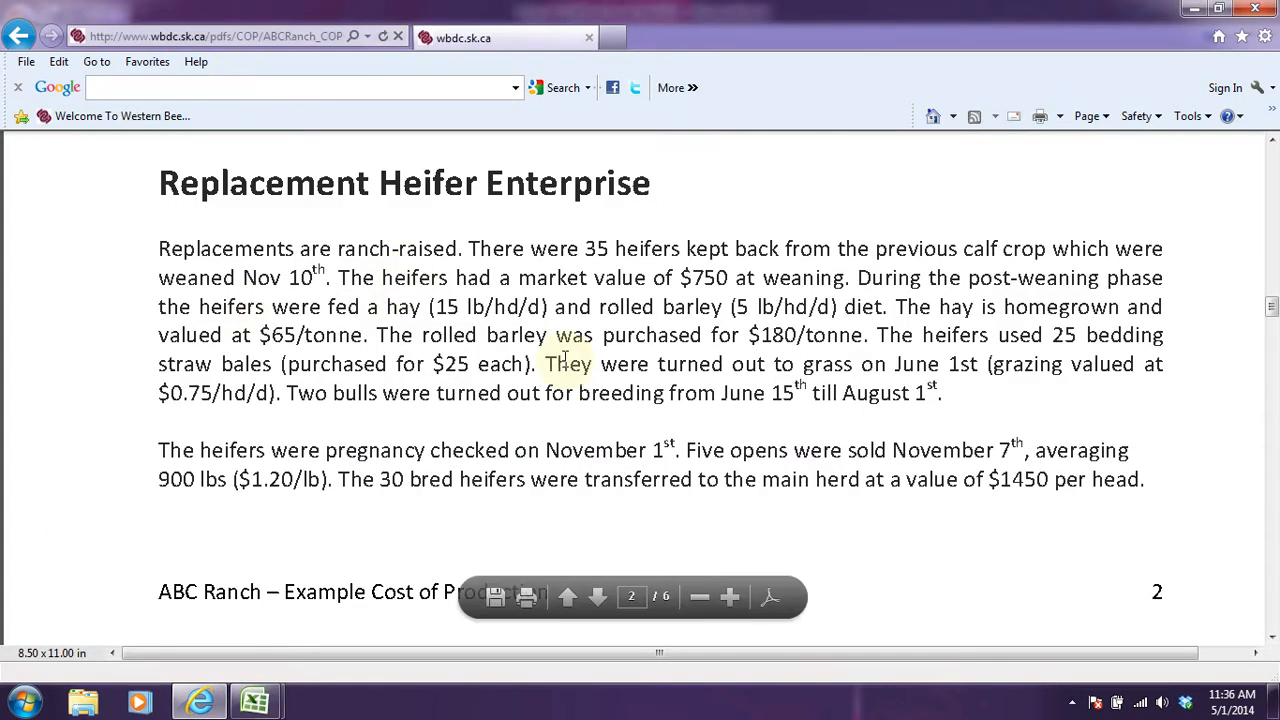
{"action": "scroll", "coordinate": [340, 341], "scroll_direction": "up", "scroll_amount": 4}
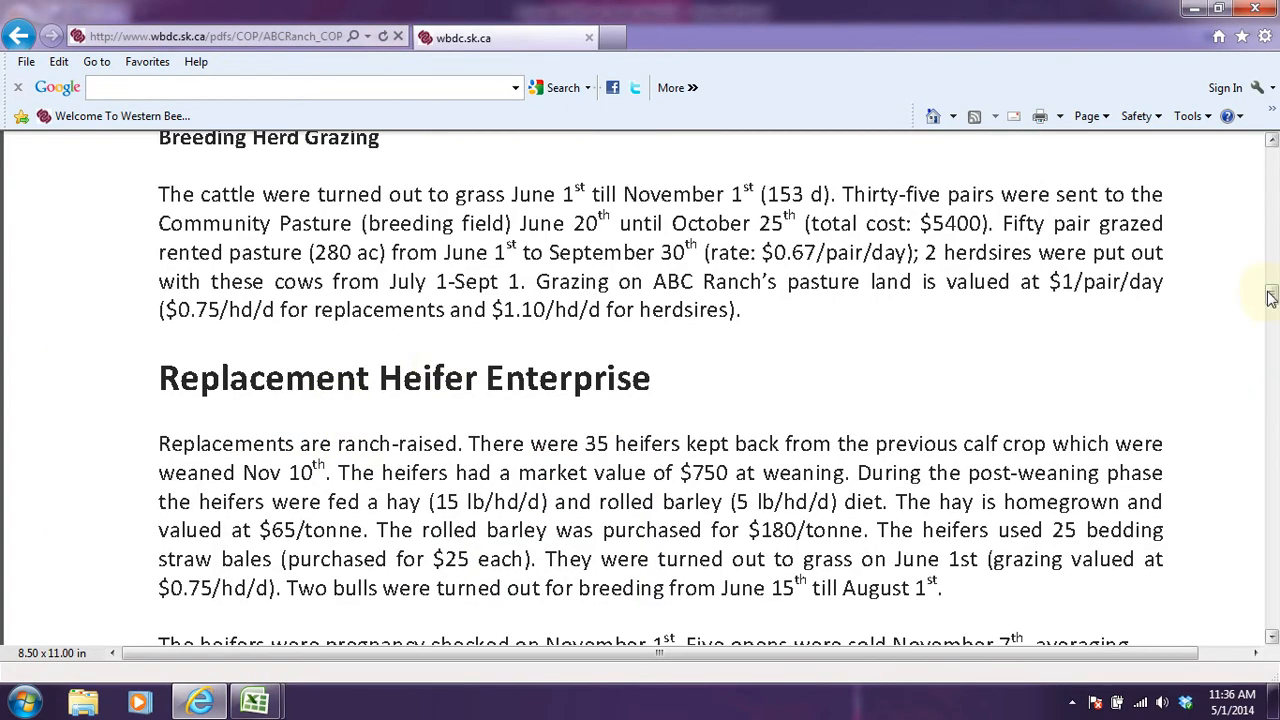
{"action": "left_click_drag", "start_coordinate": [1273, 295], "coordinate": [1272, 168]}
{"action": "scroll", "coordinate": [871, 443], "scroll_direction": "down", "scroll_amount": 2}
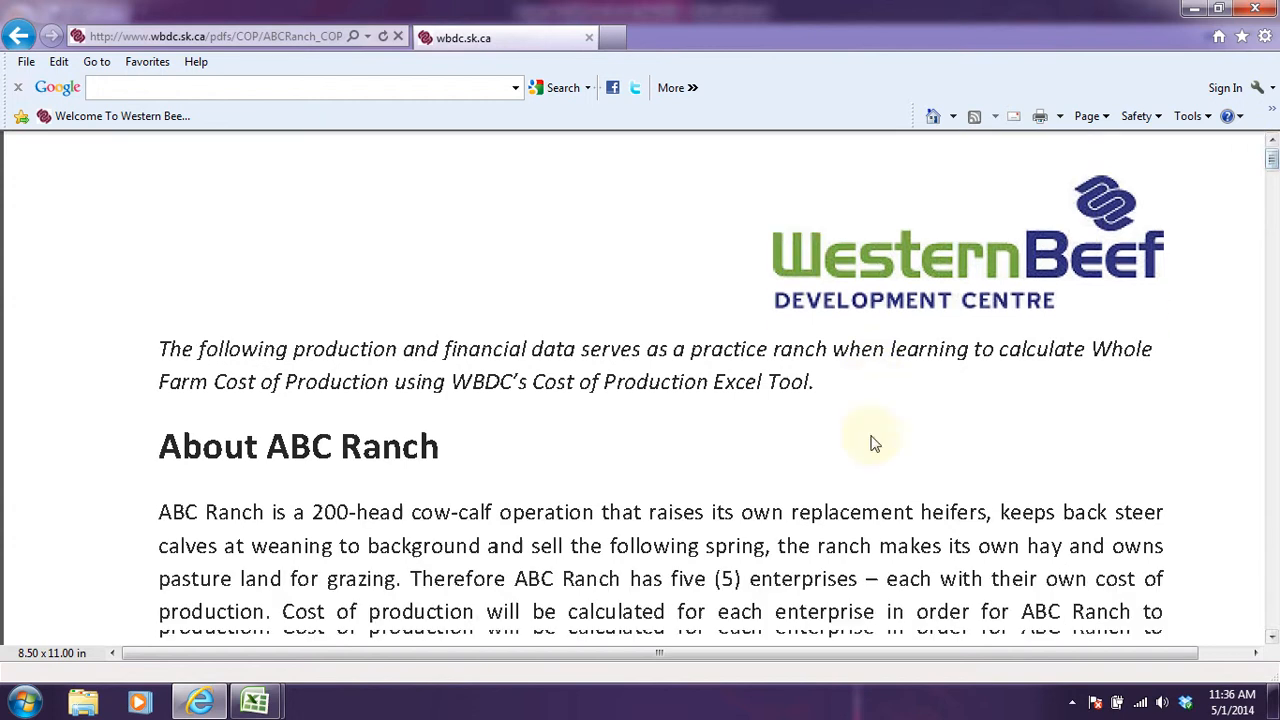
{"action": "scroll", "coordinate": [878, 435], "scroll_direction": "down", "scroll_amount": 10}
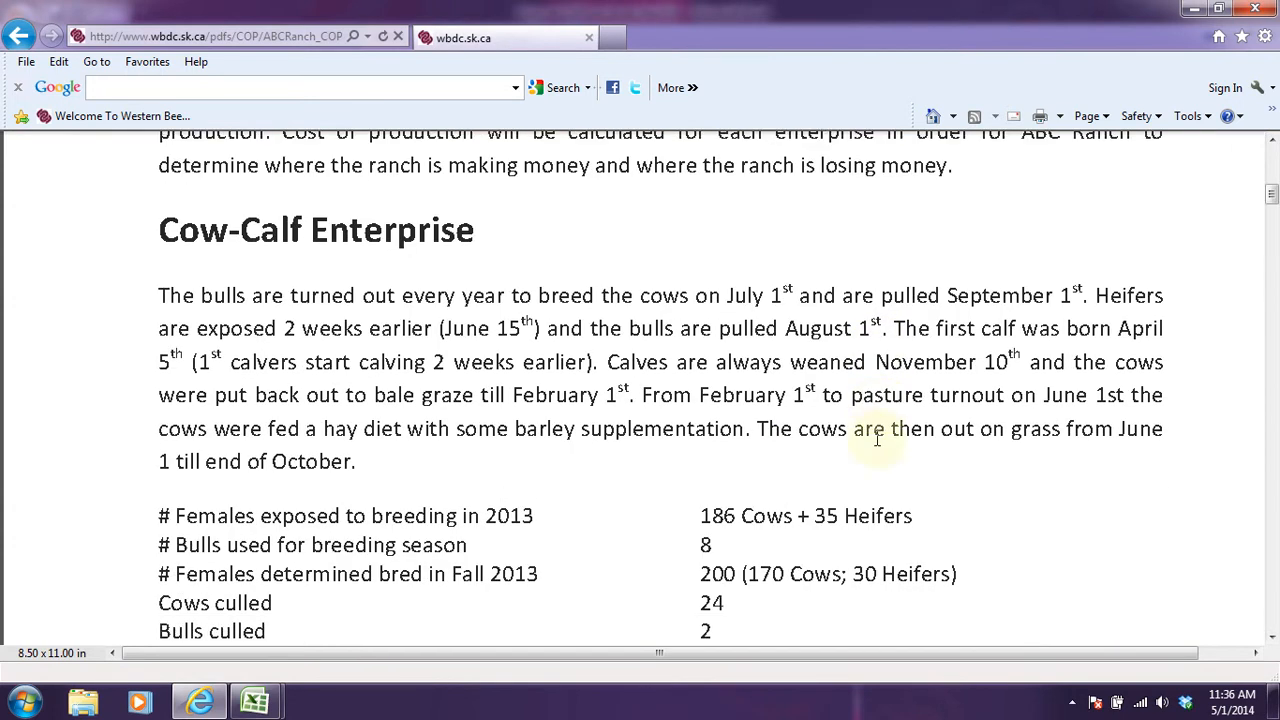
{"action": "mouse_move", "coordinate": [581, 593]}
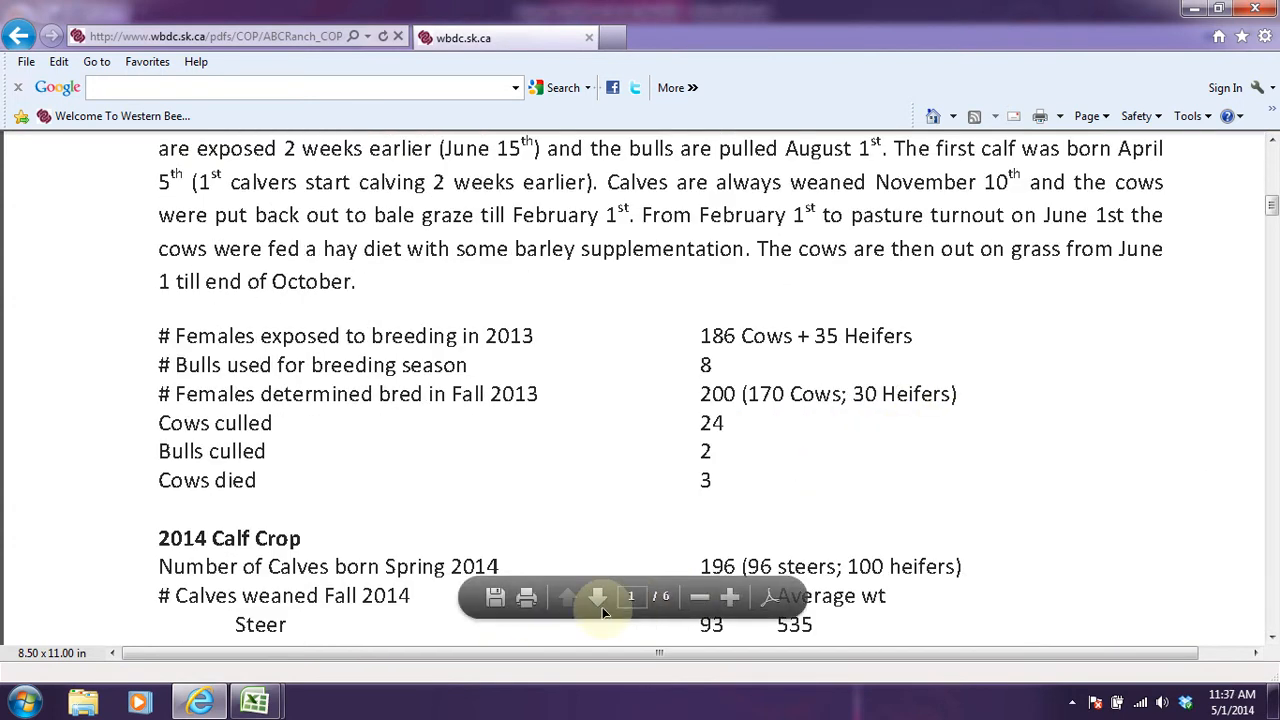
{"action": "left_click", "coordinate": [598, 598]}
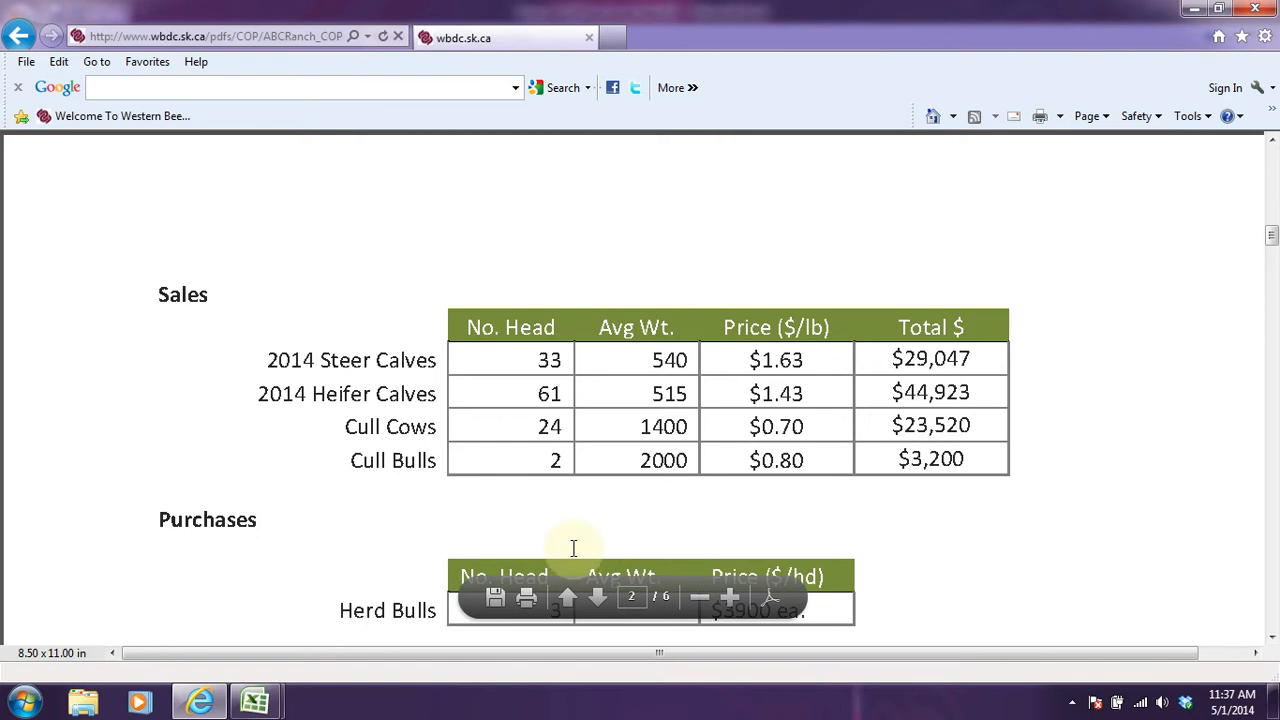
{"action": "scroll", "coordinate": [578, 535], "scroll_direction": "down", "scroll_amount": 9}
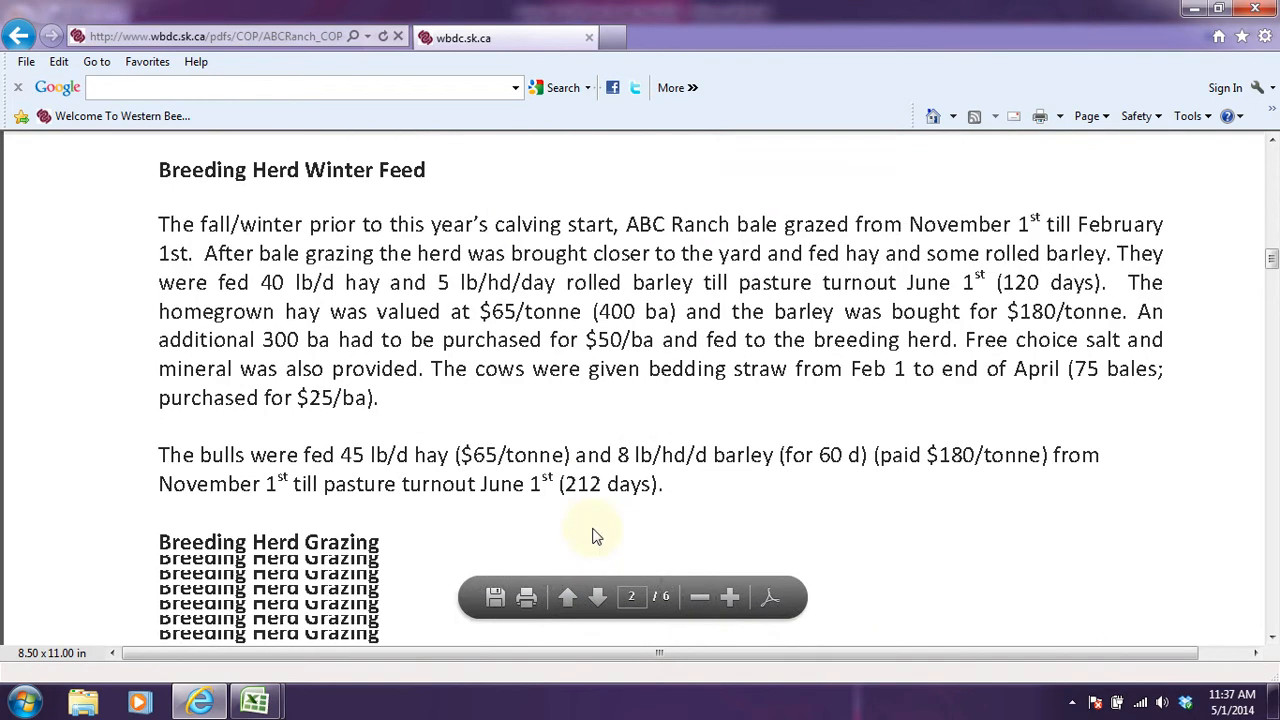
{"action": "scroll", "coordinate": [592, 536], "scroll_direction": "down", "scroll_amount": 7}
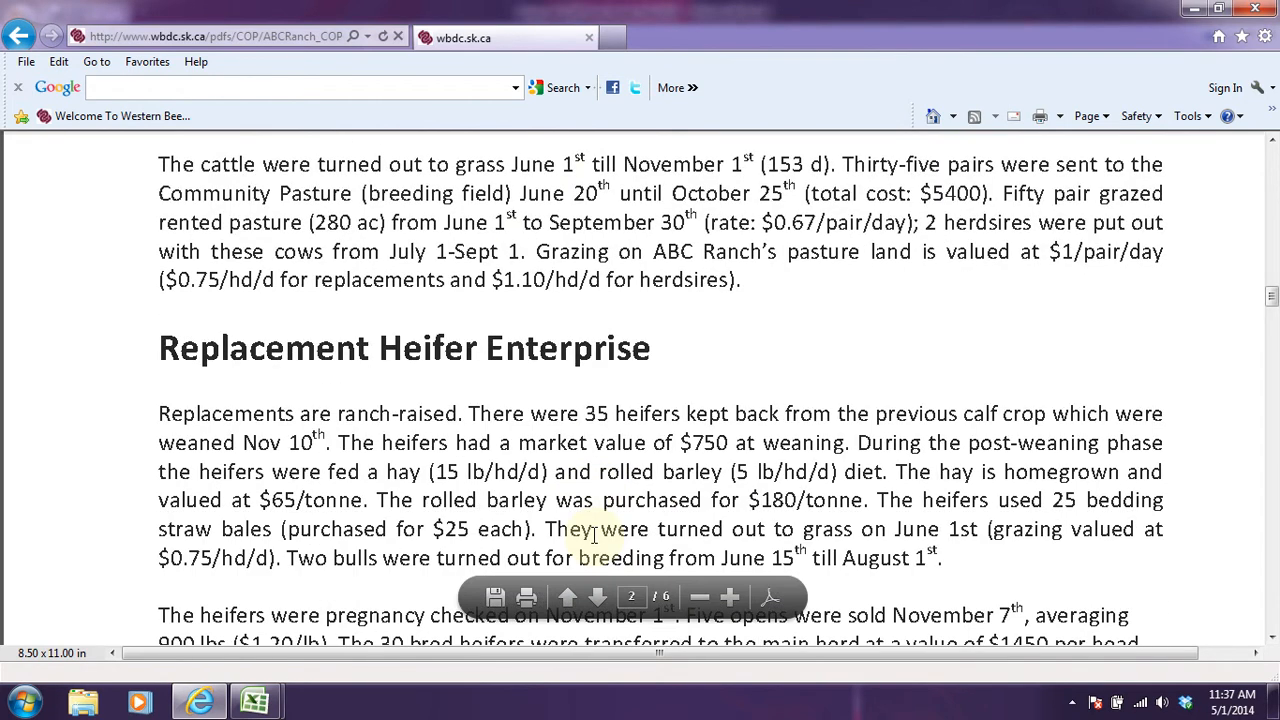
{"action": "scroll", "coordinate": [593, 536], "scroll_direction": "down", "scroll_amount": 2}
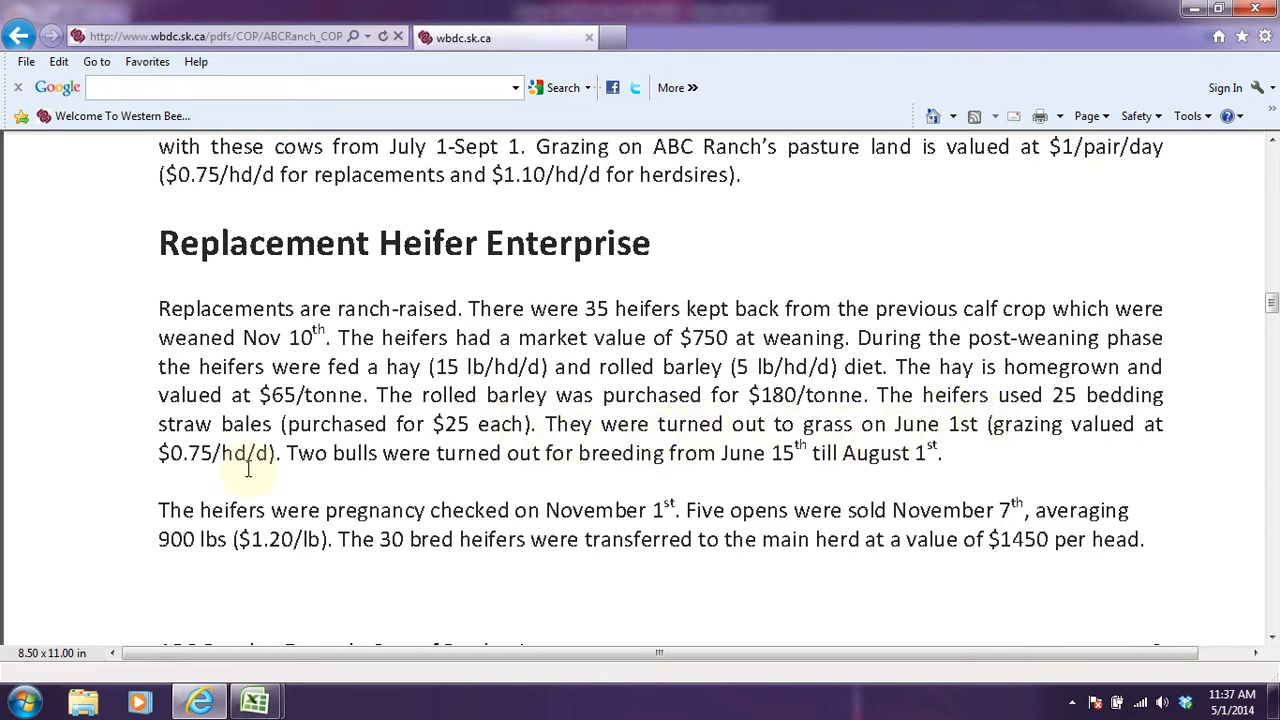
Highlight the replacement heifers' grazing rate and the bull breeding dates, and read the pregnancy check and transfer paragraph.
{"action": "left_click_drag", "start_coordinate": [156, 452], "coordinate": [279, 452]}
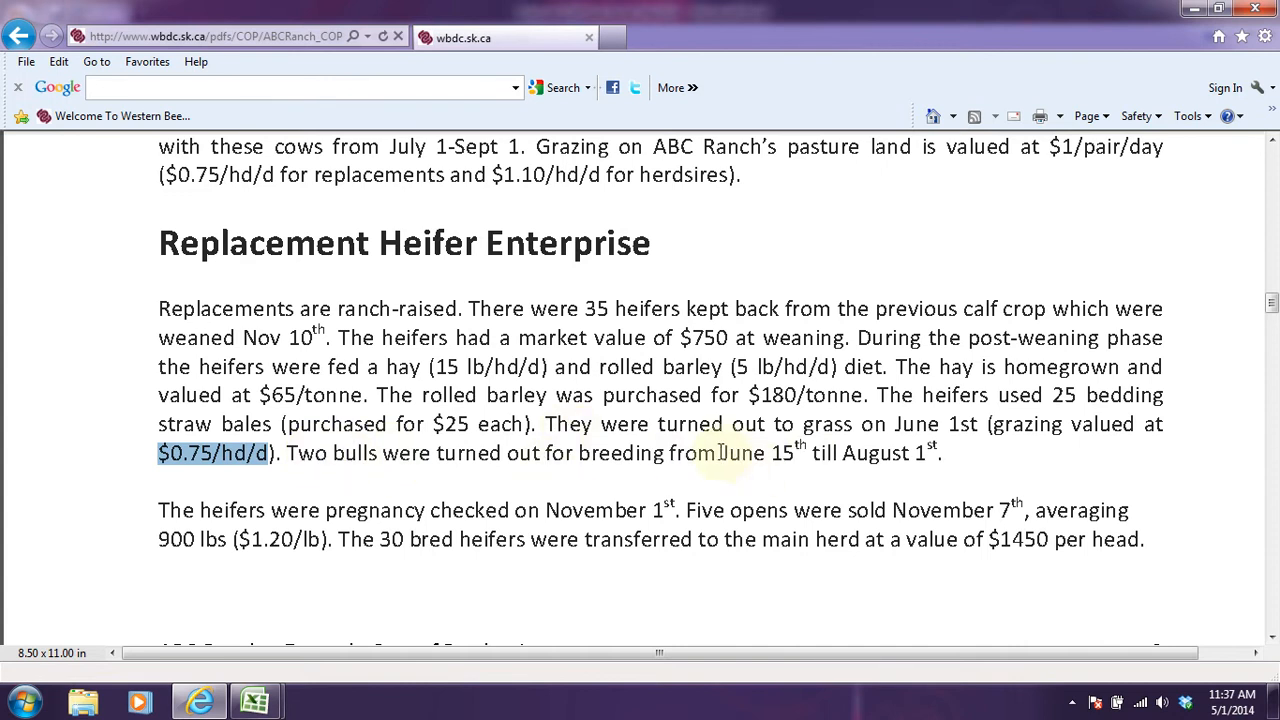
{"action": "left_click_drag", "start_coordinate": [721, 453], "coordinate": [966, 453]}
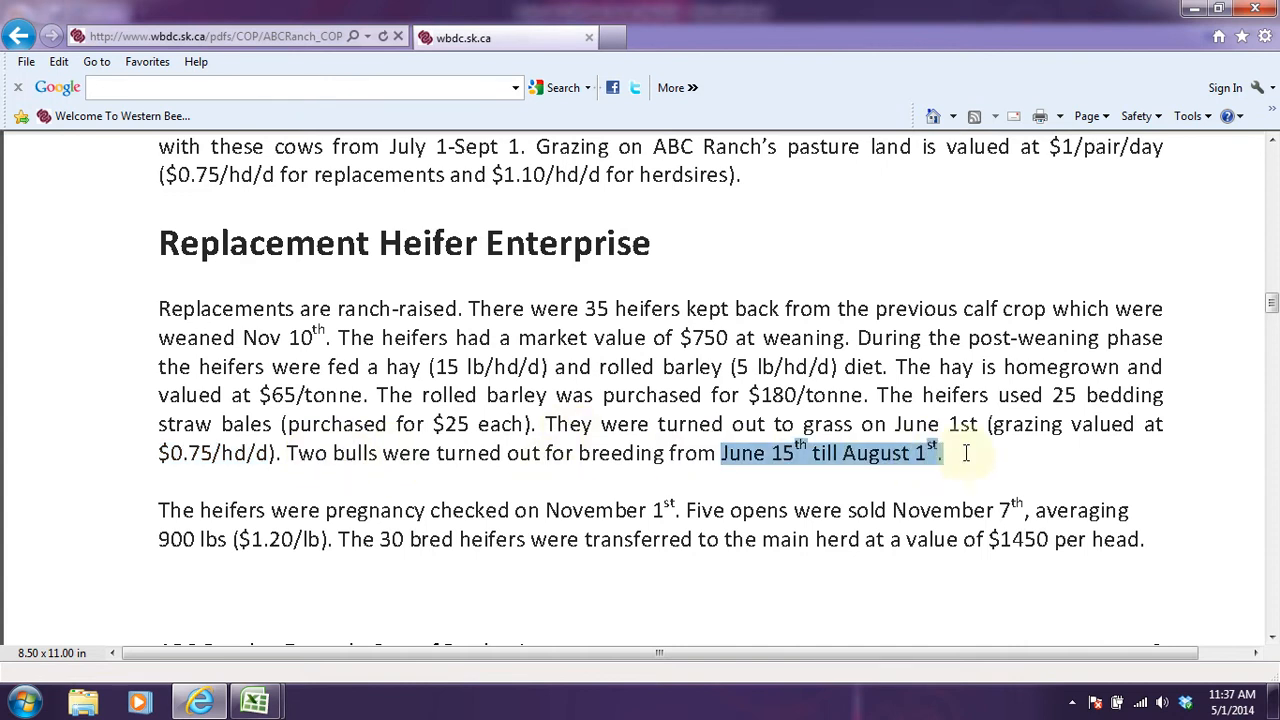
{"action": "left_click", "coordinate": [966, 453]}
{"action": "scroll", "coordinate": [391, 389], "scroll_direction": "down", "scroll_amount": 2}
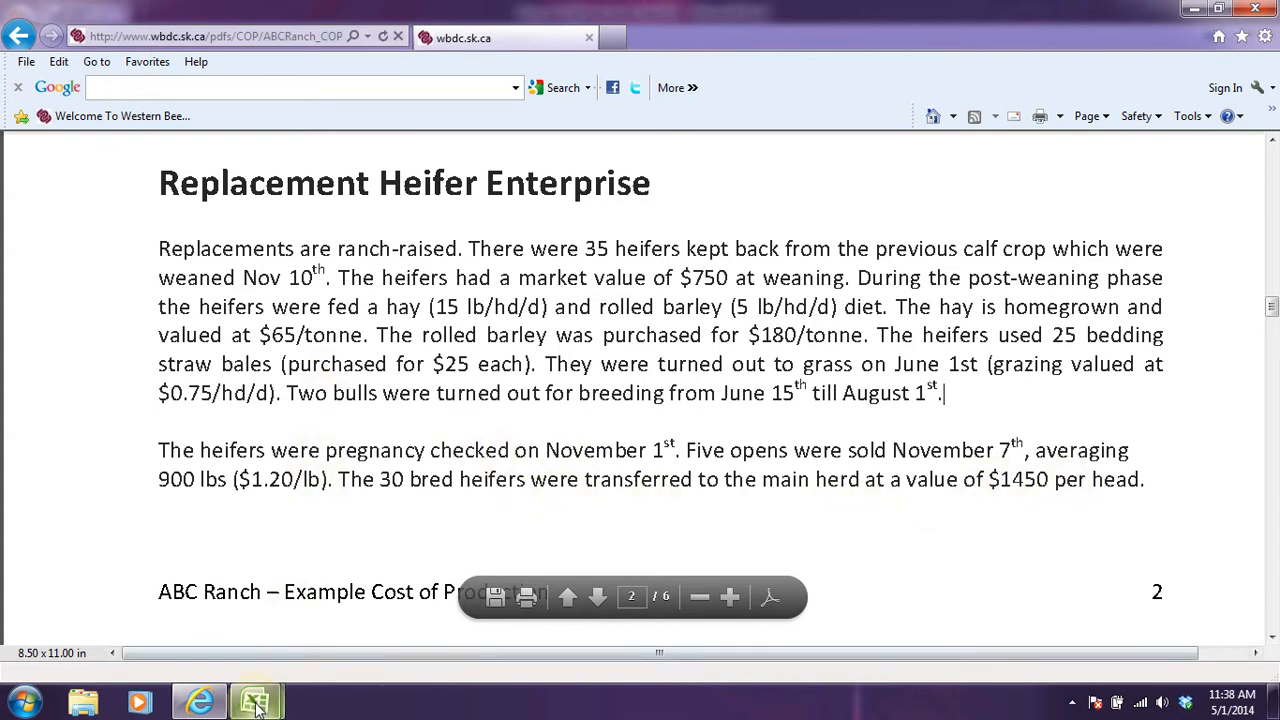
Switch back to the Excel workbook and enter the replacement heifers' opening inventory as 35 head valued at 750 per head.
{"action": "mouse_move", "coordinate": [257, 706]}
{"action": "left_click", "coordinate": [349, 622]}
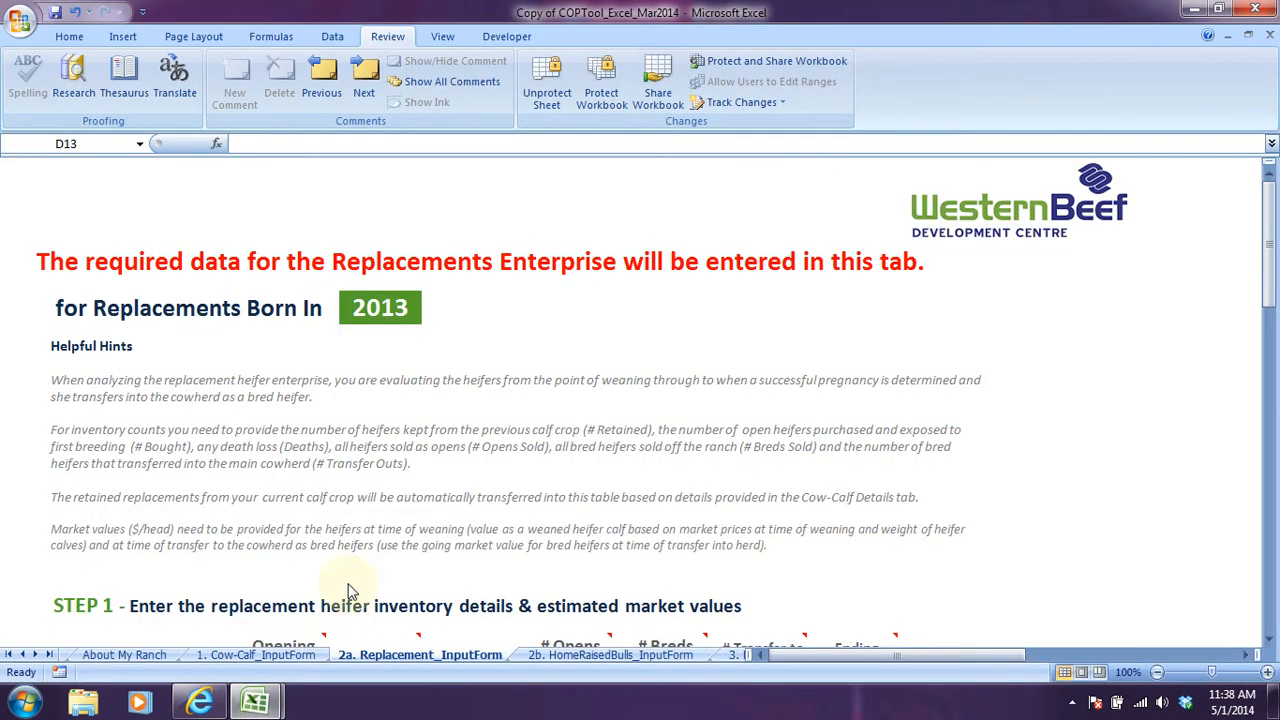
{"action": "scroll", "coordinate": [577, 370], "scroll_direction": "down", "scroll_amount": 2}
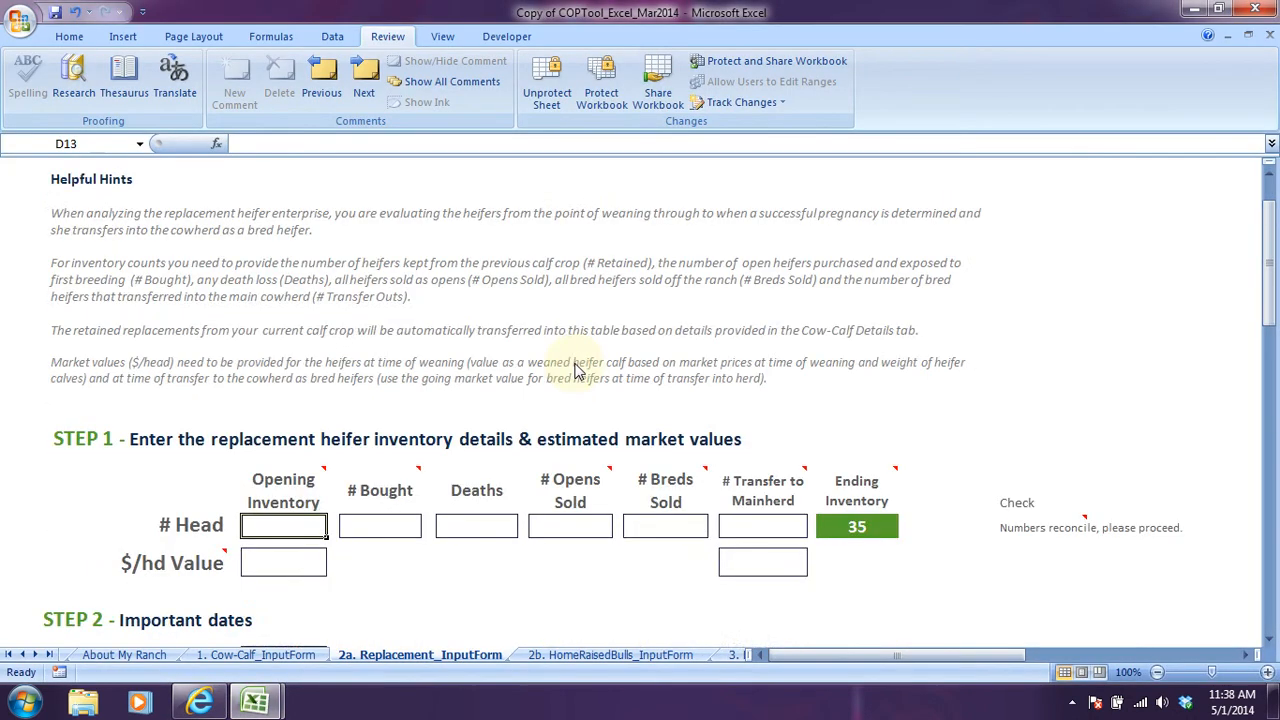
{"action": "scroll", "coordinate": [577, 370], "scroll_direction": "up", "scroll_amount": 2}
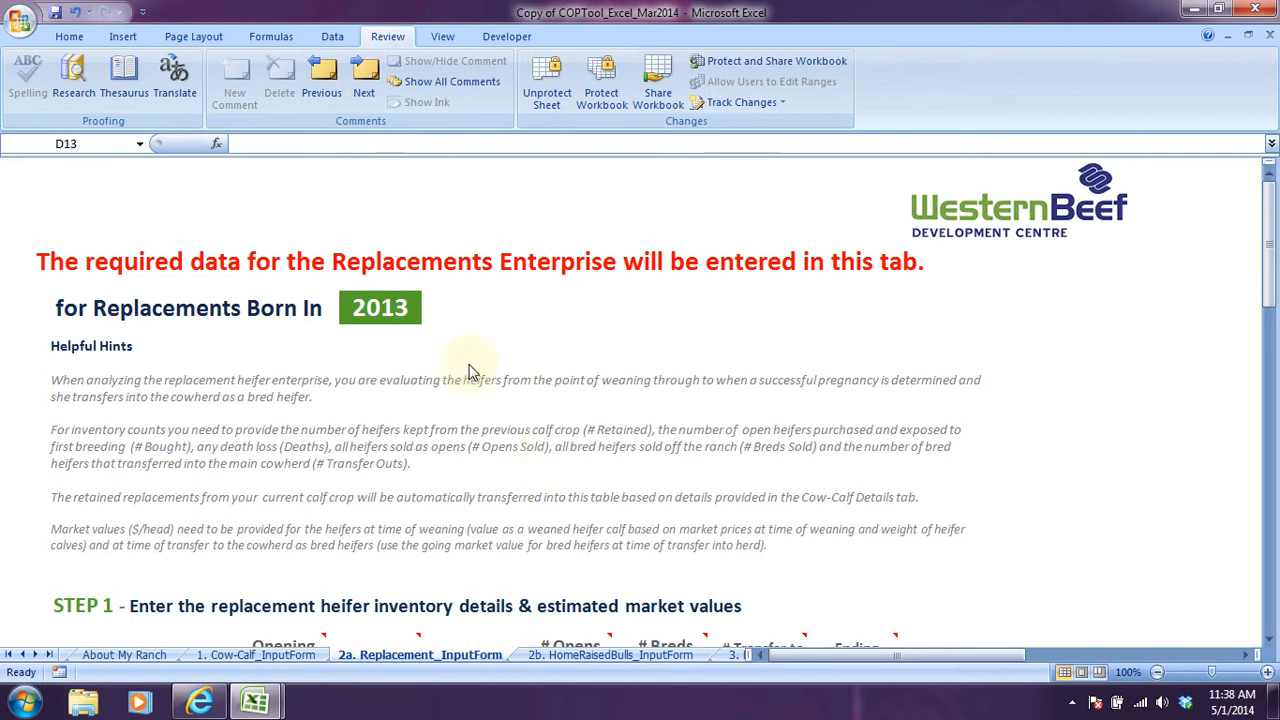
{"action": "scroll", "coordinate": [467, 385], "scroll_direction": "down", "scroll_amount": 3}
{"action": "scroll", "coordinate": [467, 385], "scroll_direction": "down", "scroll_amount": 2}
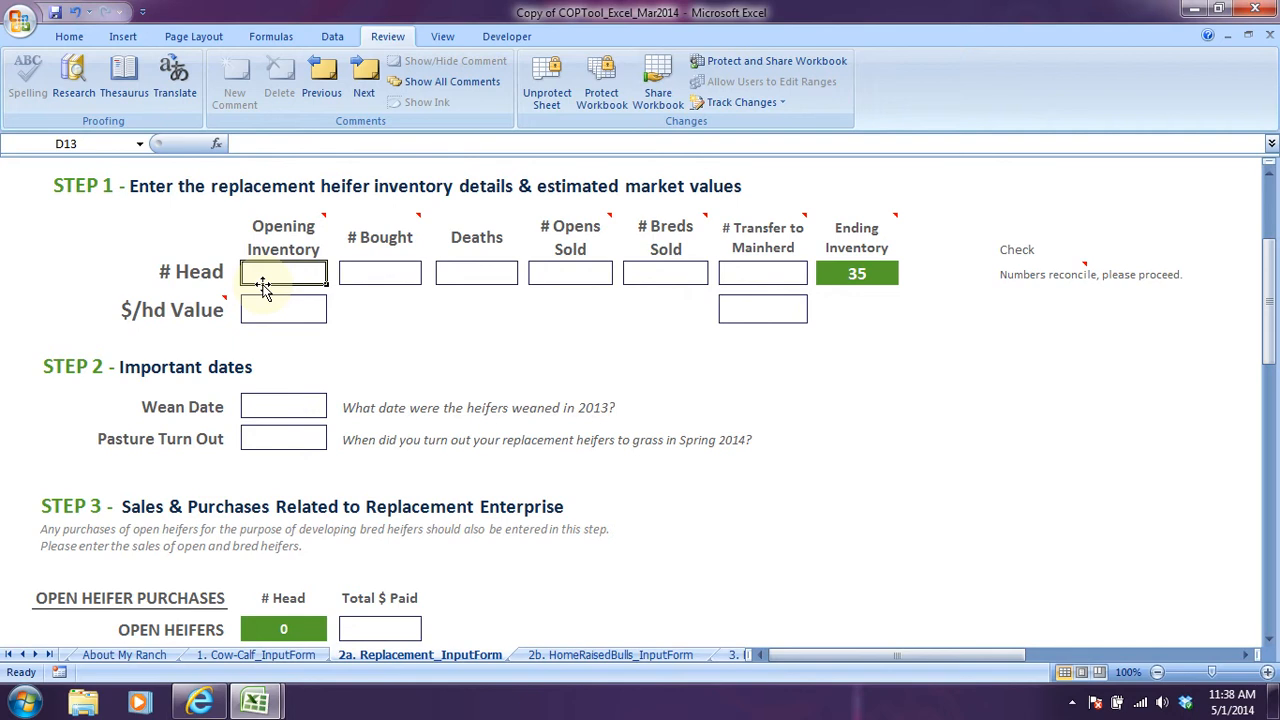
{"action": "type", "text": "35"}
{"action": "key", "text": "Return"}
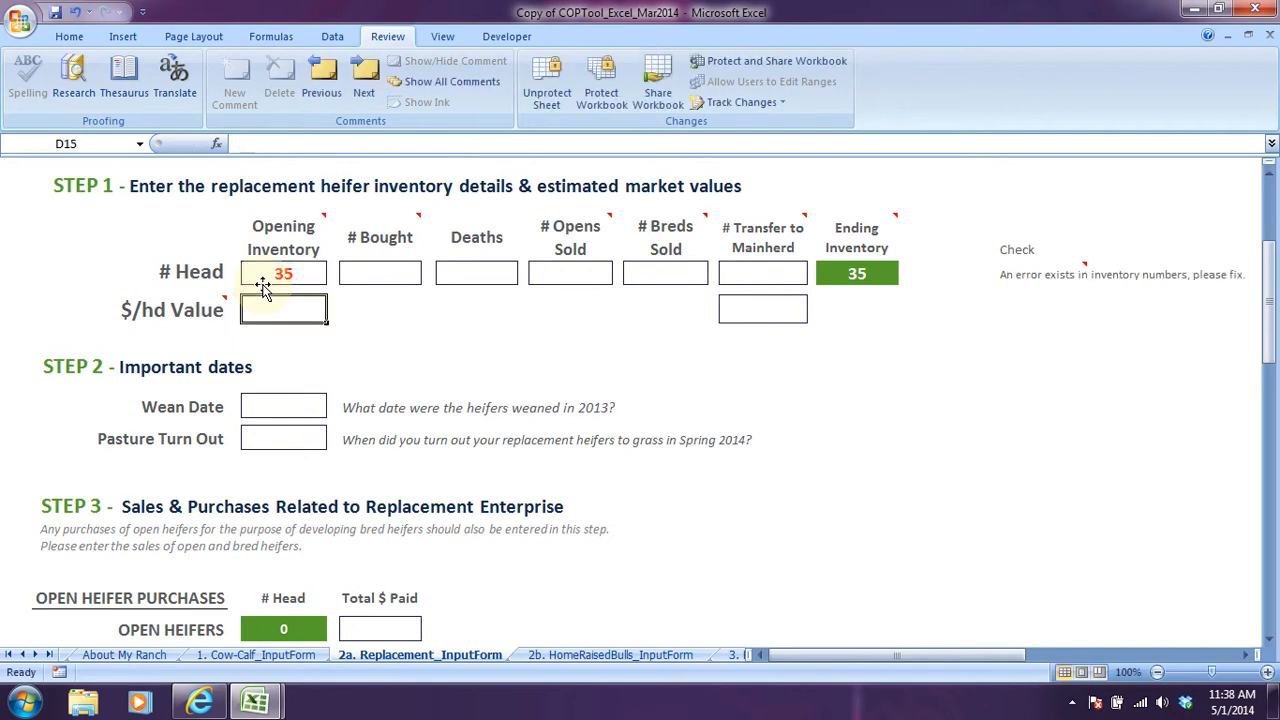
{"action": "type", "text": "750"}
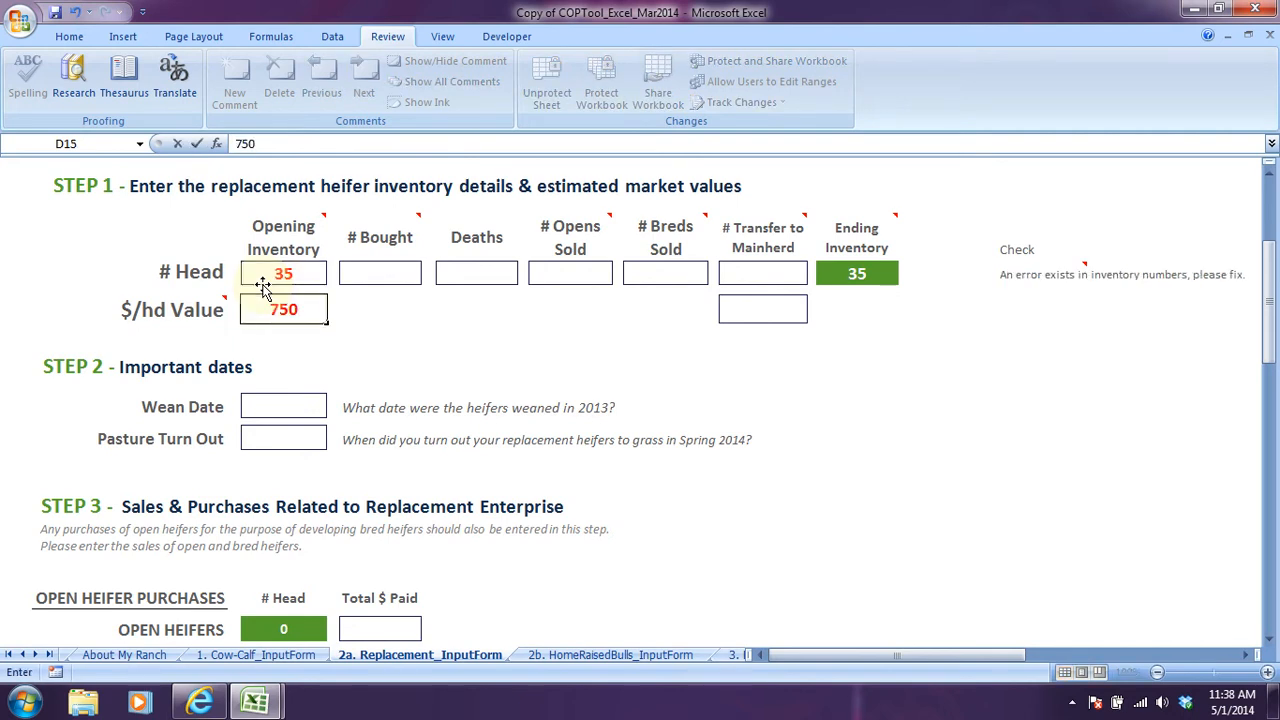
{"action": "key", "text": "Return"}
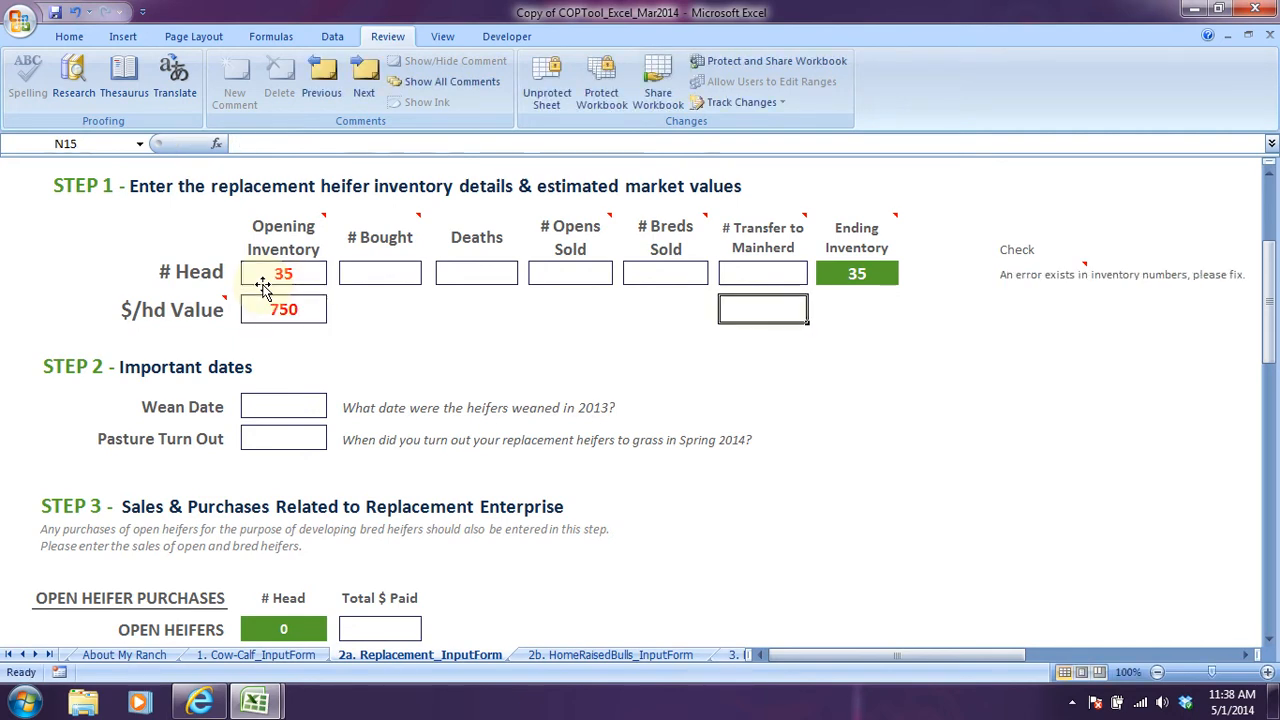
Enter 0 heifers bought and 0 deaths in the replacement heifer inventory.
{"action": "left_click", "coordinate": [394, 267]}
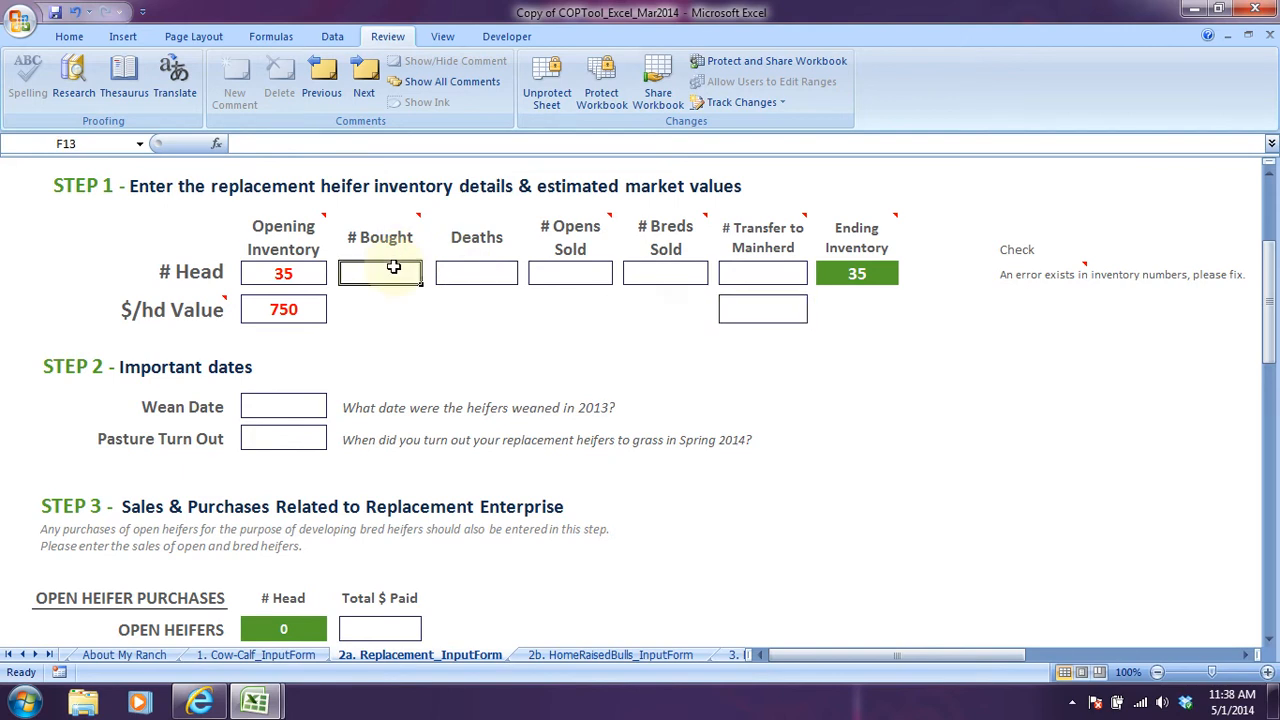
{"action": "mouse_move", "coordinate": [391, 237]}
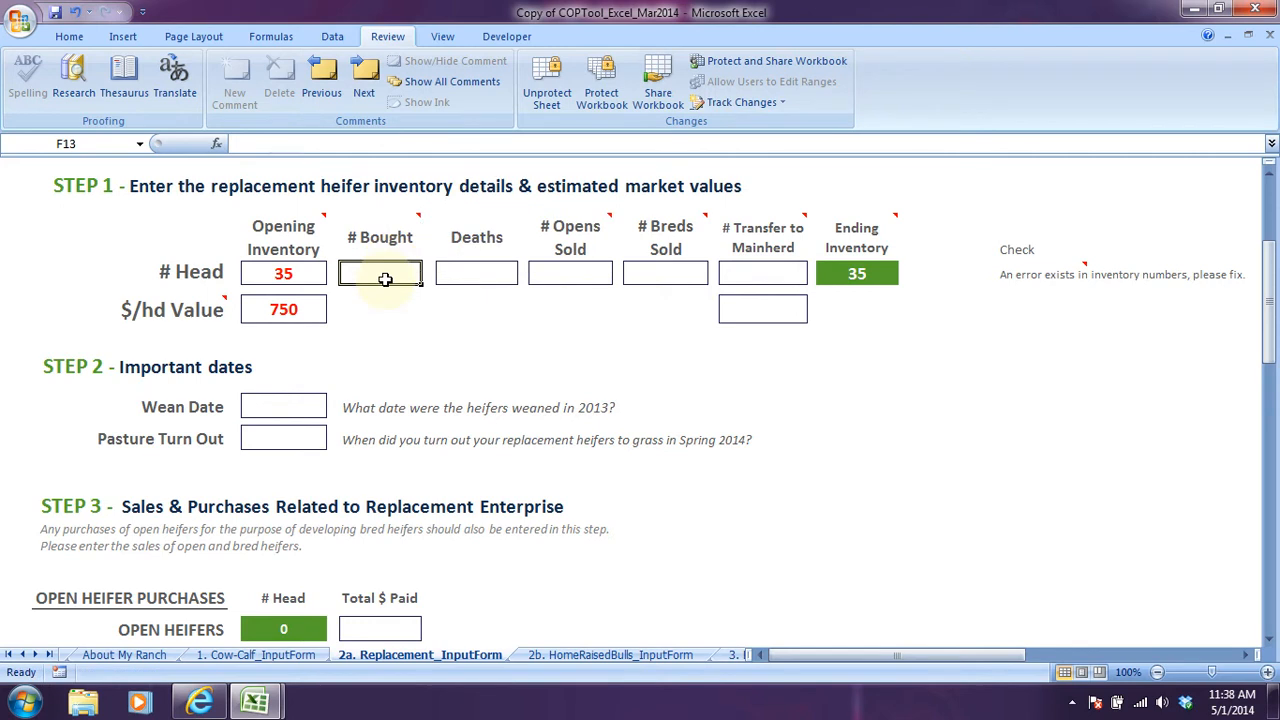
{"action": "type", "text": "0"}
{"action": "left_click", "coordinate": [500, 266]}
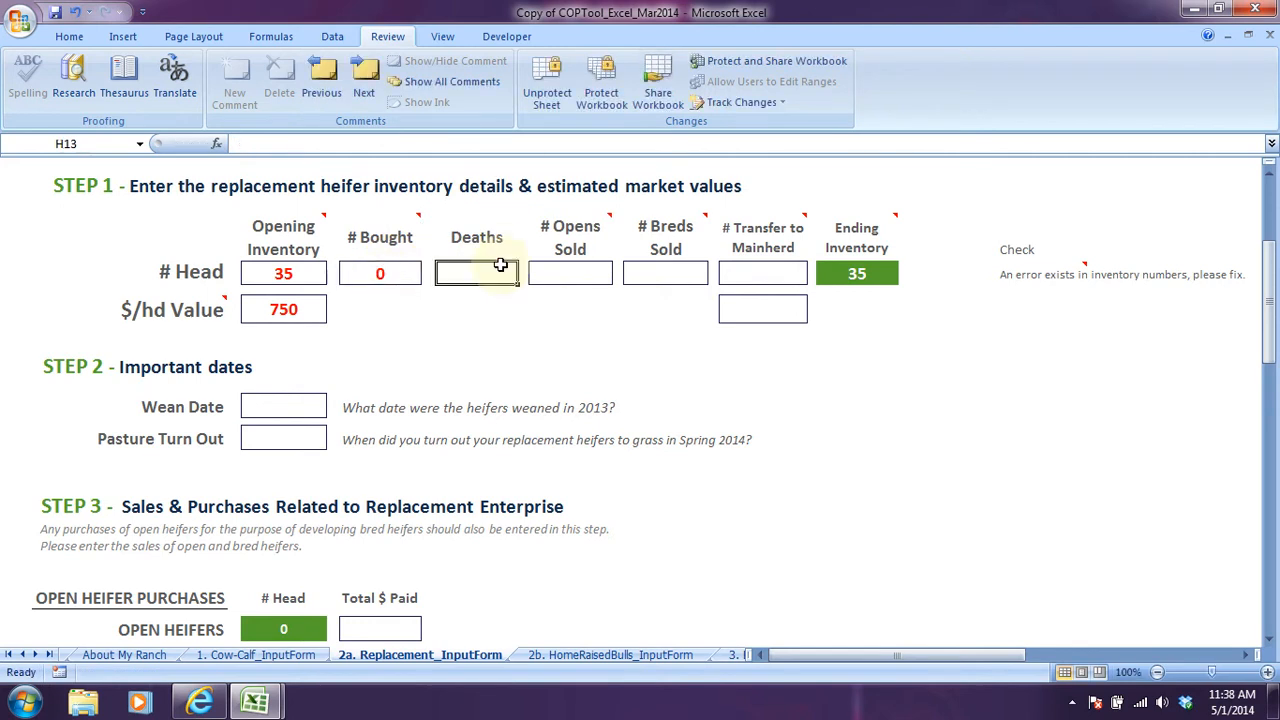
{"action": "type", "text": "0"}
Enter 5 opens sold, 0 breds sold and 30 head transferred to the main herd in the replacement inventory.
{"action": "left_click", "coordinate": [544, 276]}
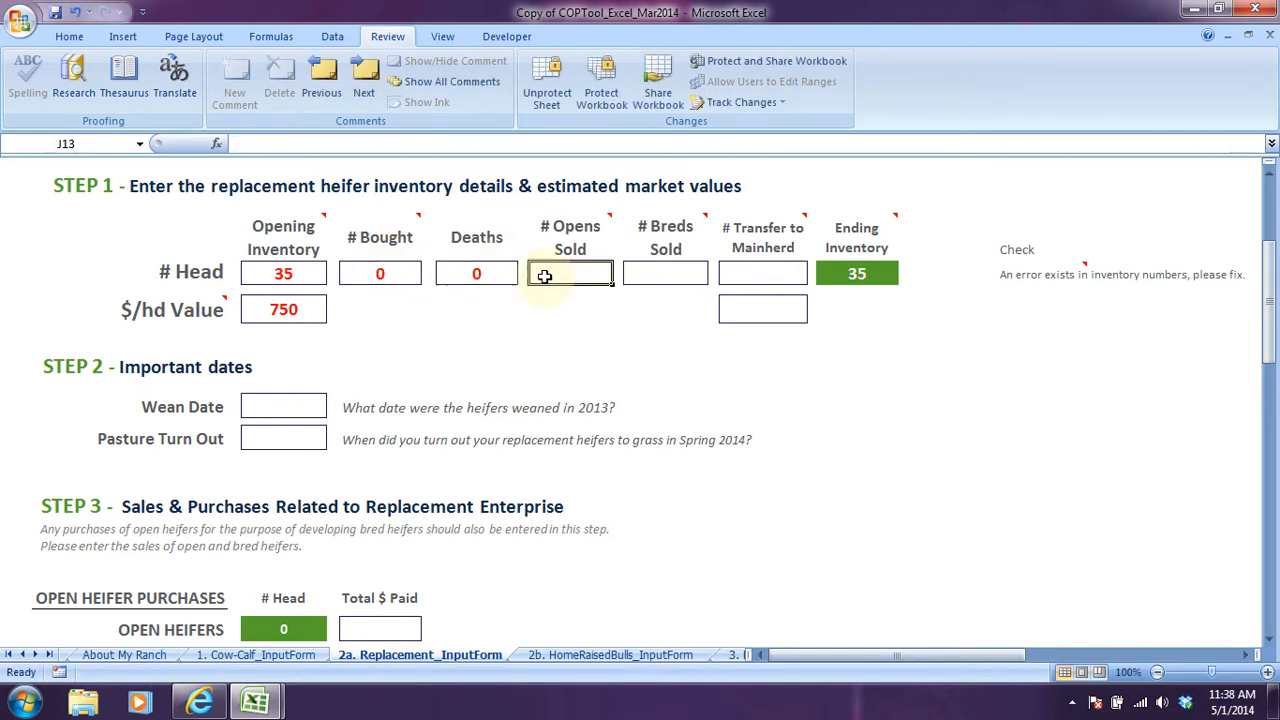
{"action": "type", "text": "5"}
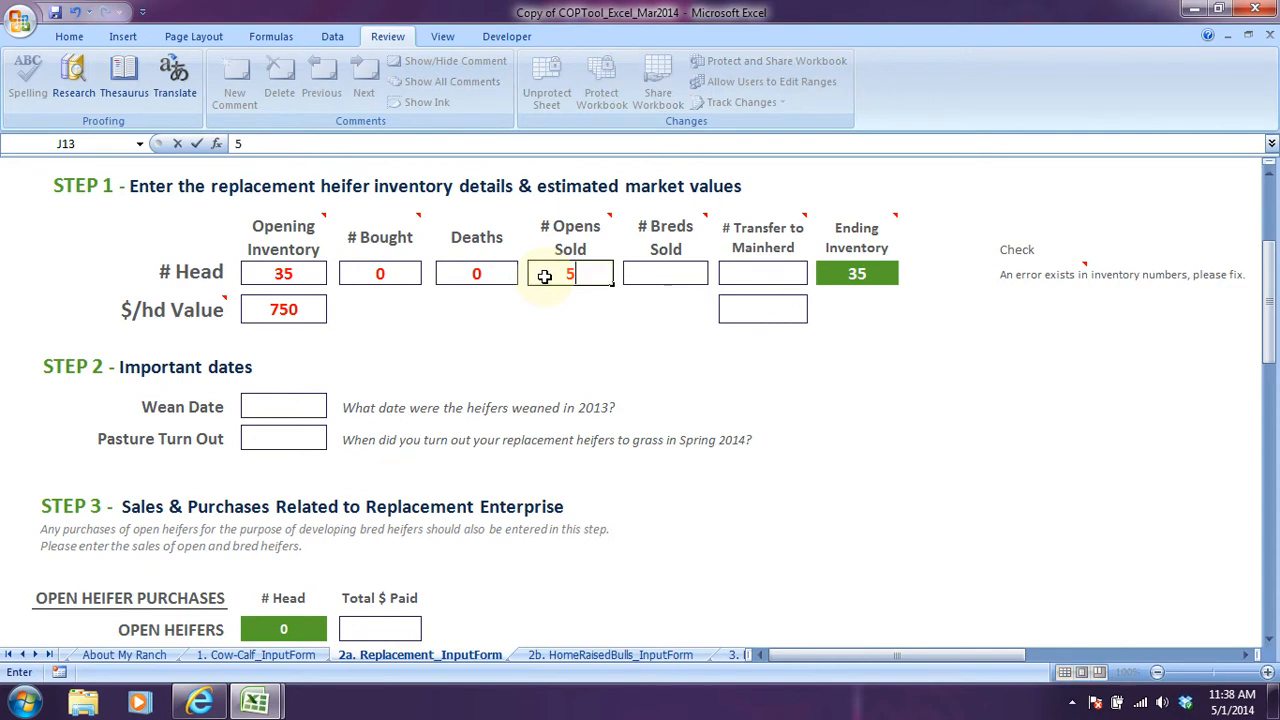
{"action": "left_click", "coordinate": [661, 274]}
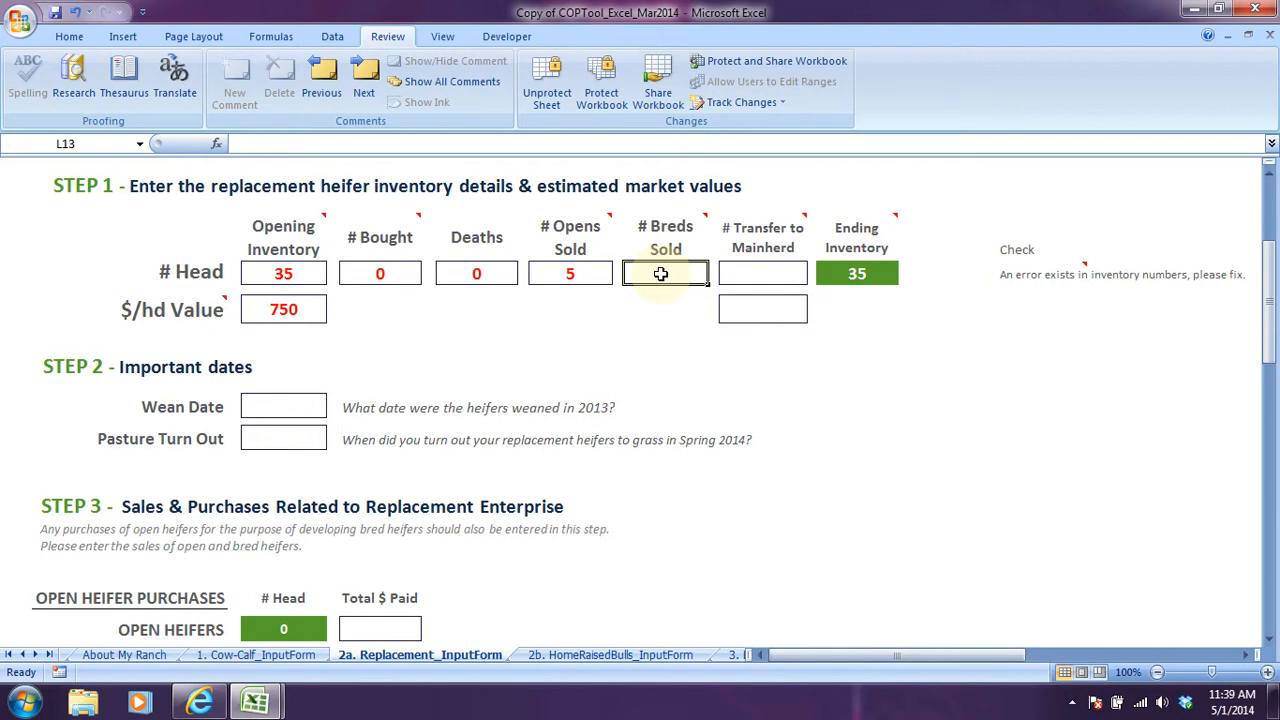
{"action": "type", "text": "0"}
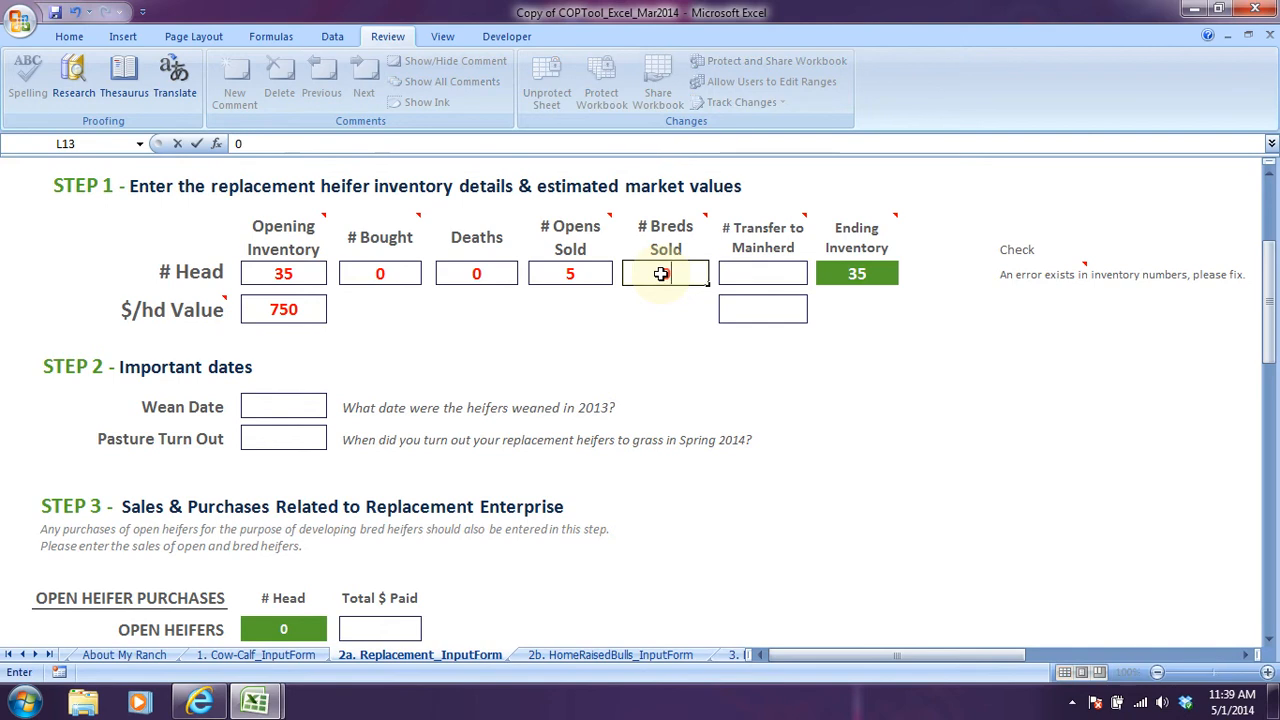
{"action": "left_click", "coordinate": [722, 273]}
{"action": "type", "text": "30"}
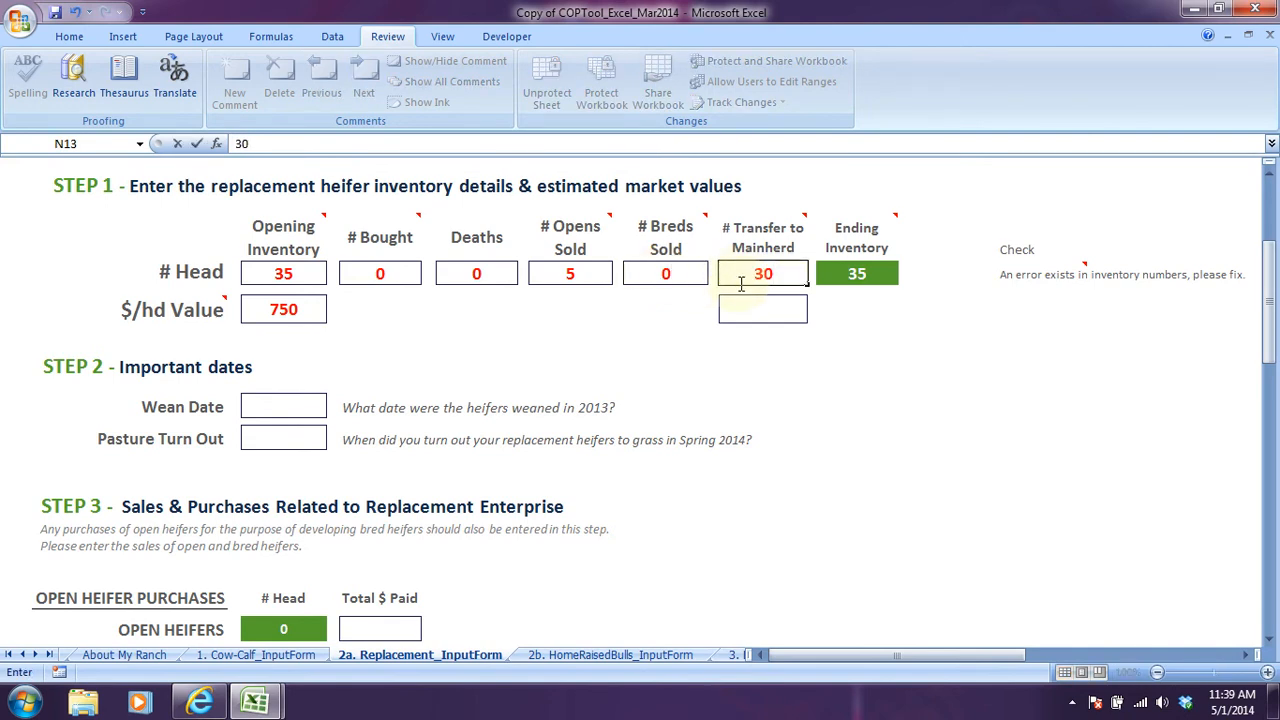
Enter 1450 per head as the market value of the heifers transferred to the main herd.
{"action": "left_click", "coordinate": [756, 313]}
{"action": "type", "text": "1450"}
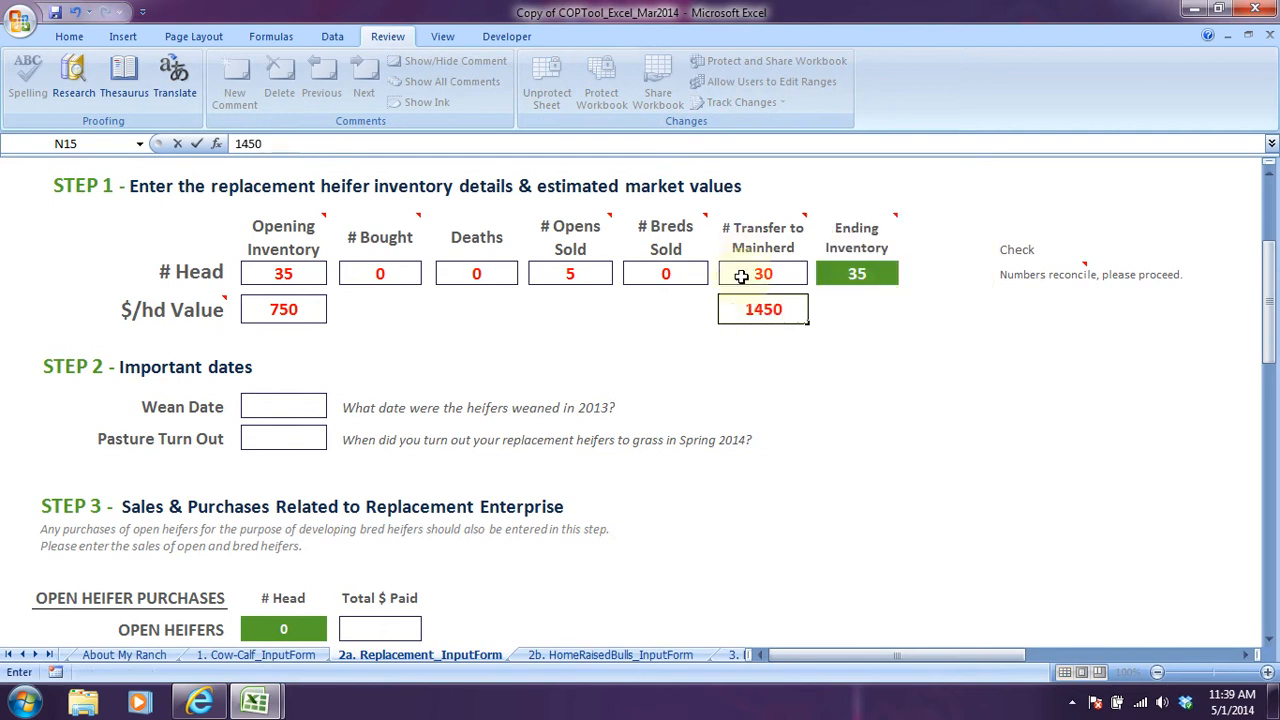
{"action": "left_click", "coordinate": [742, 276]}
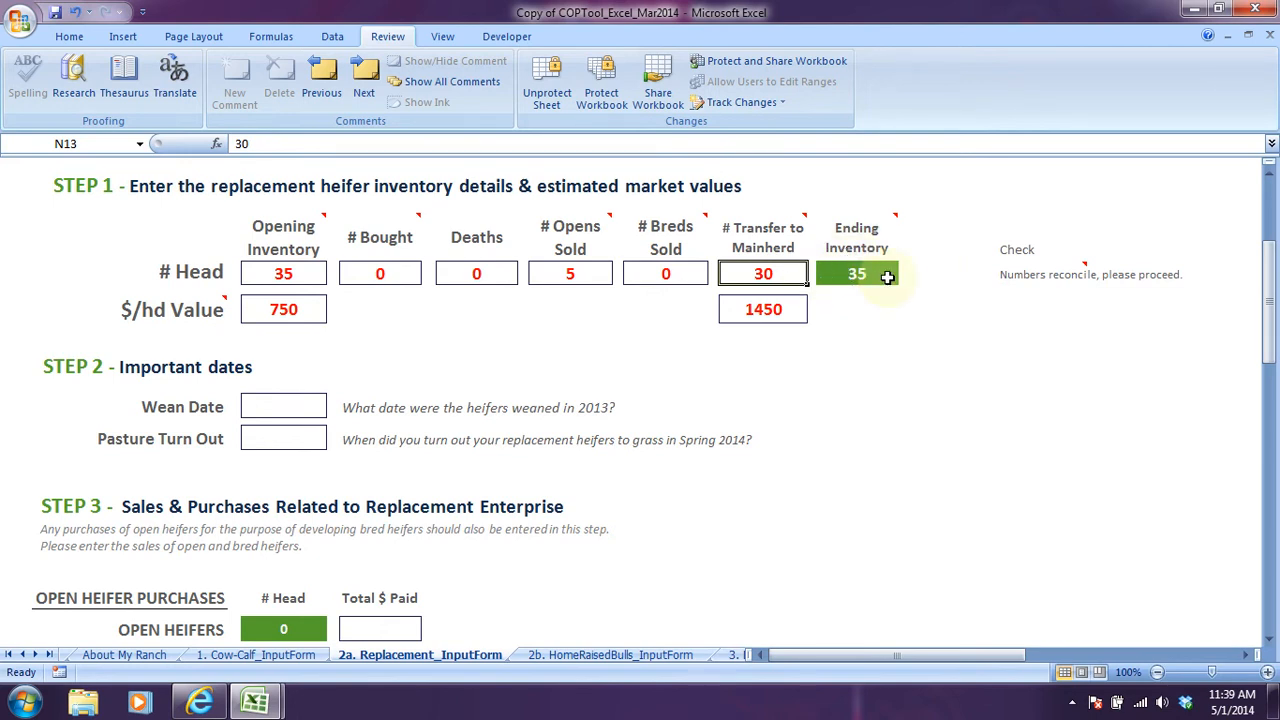
Check the number of heifer calves retained as replacements in the Cow-Calf input form's Step 5, and return to the Replacement input form.
{"action": "left_click", "coordinate": [256, 655]}
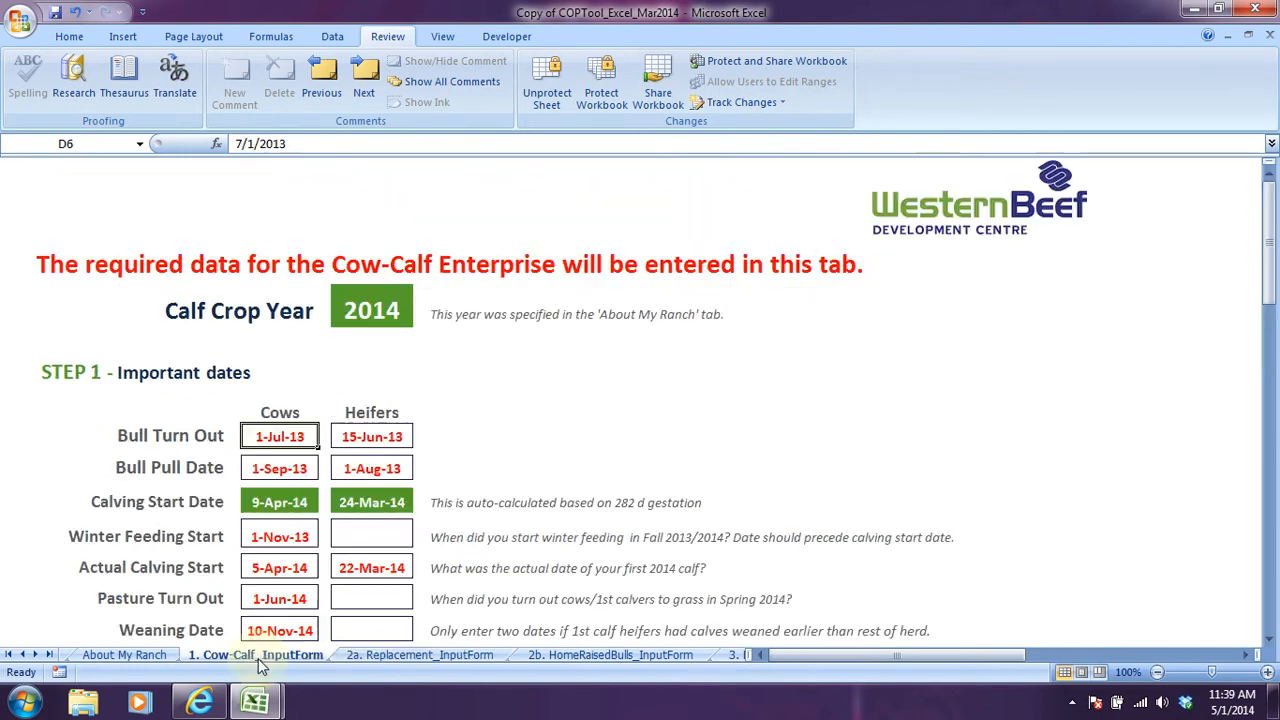
{"action": "scroll", "coordinate": [266, 466], "scroll_direction": "down", "scroll_amount": 12}
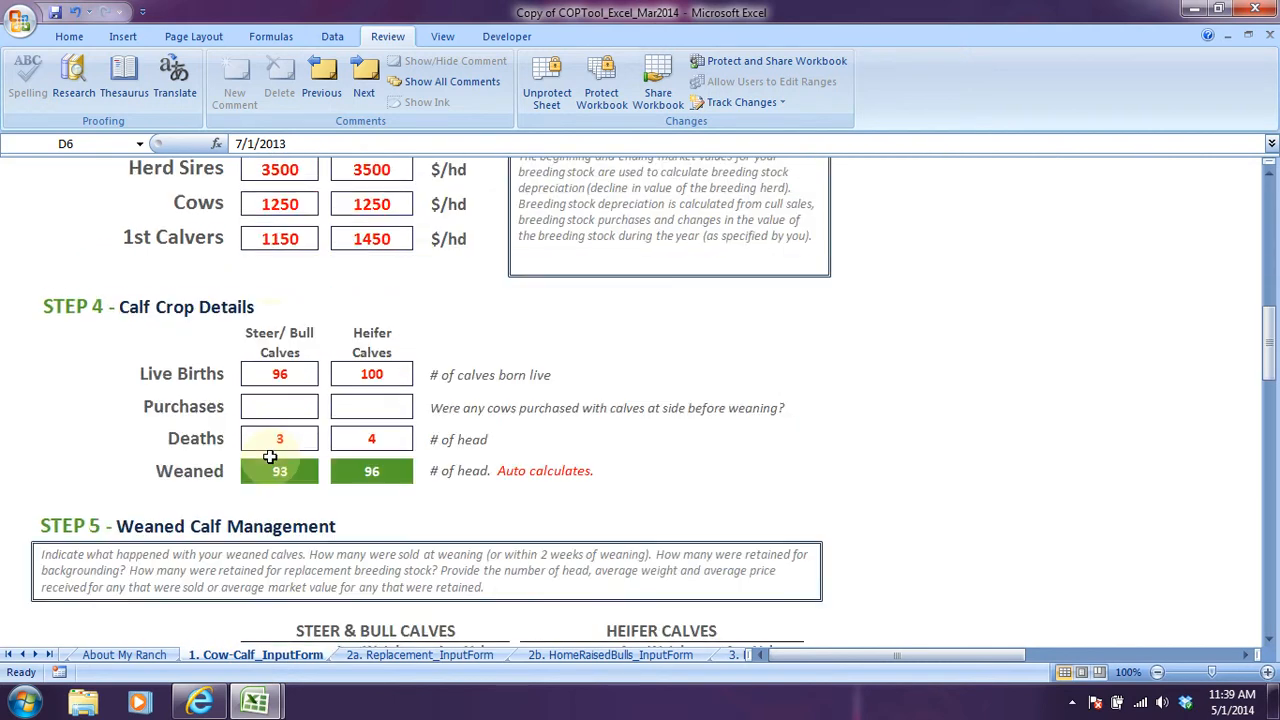
{"action": "scroll", "coordinate": [268, 455], "scroll_direction": "down", "scroll_amount": 5}
{"action": "scroll", "coordinate": [280, 448], "scroll_direction": "up", "scroll_amount": 2}
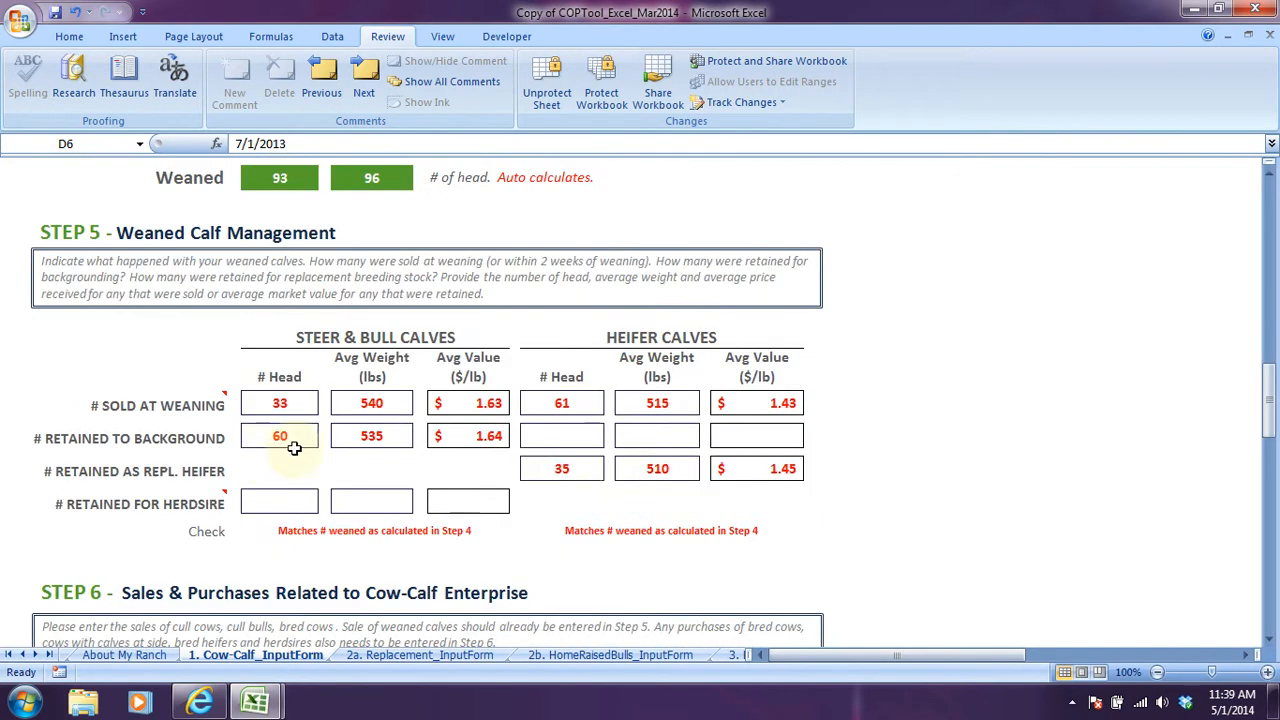
{"action": "left_click", "coordinate": [563, 469]}
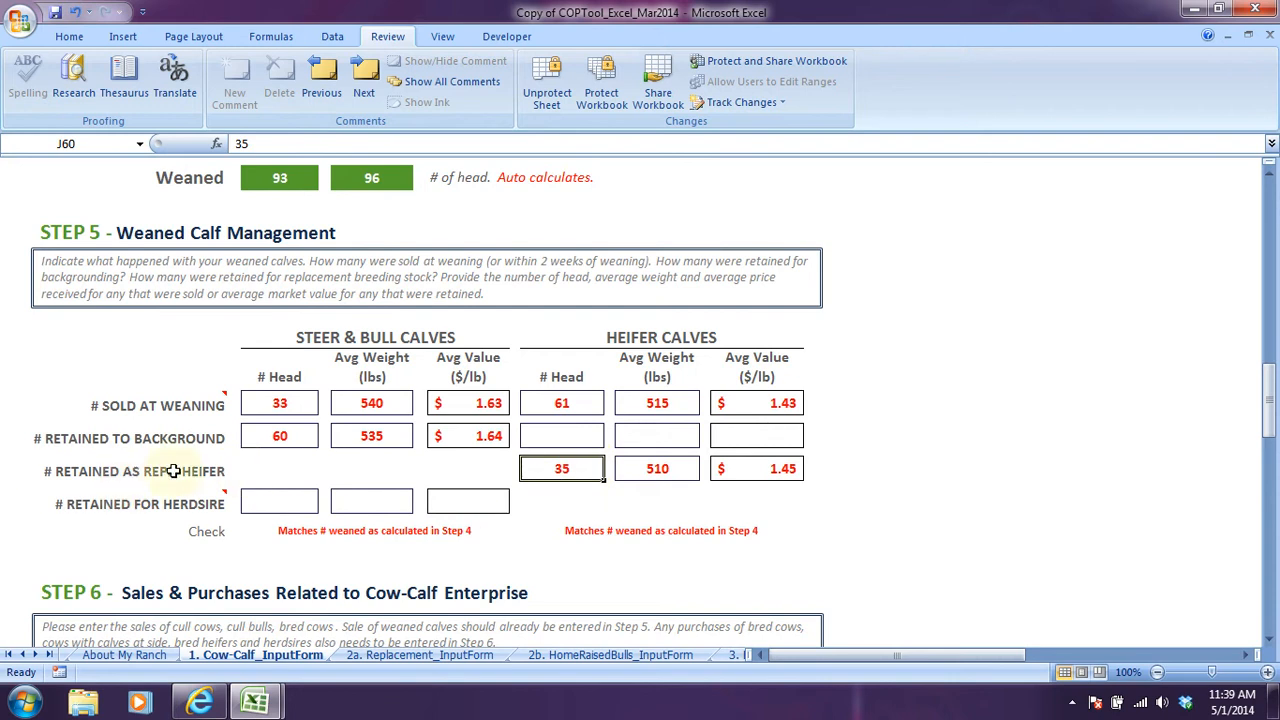
{"action": "left_click", "coordinate": [410, 655]}
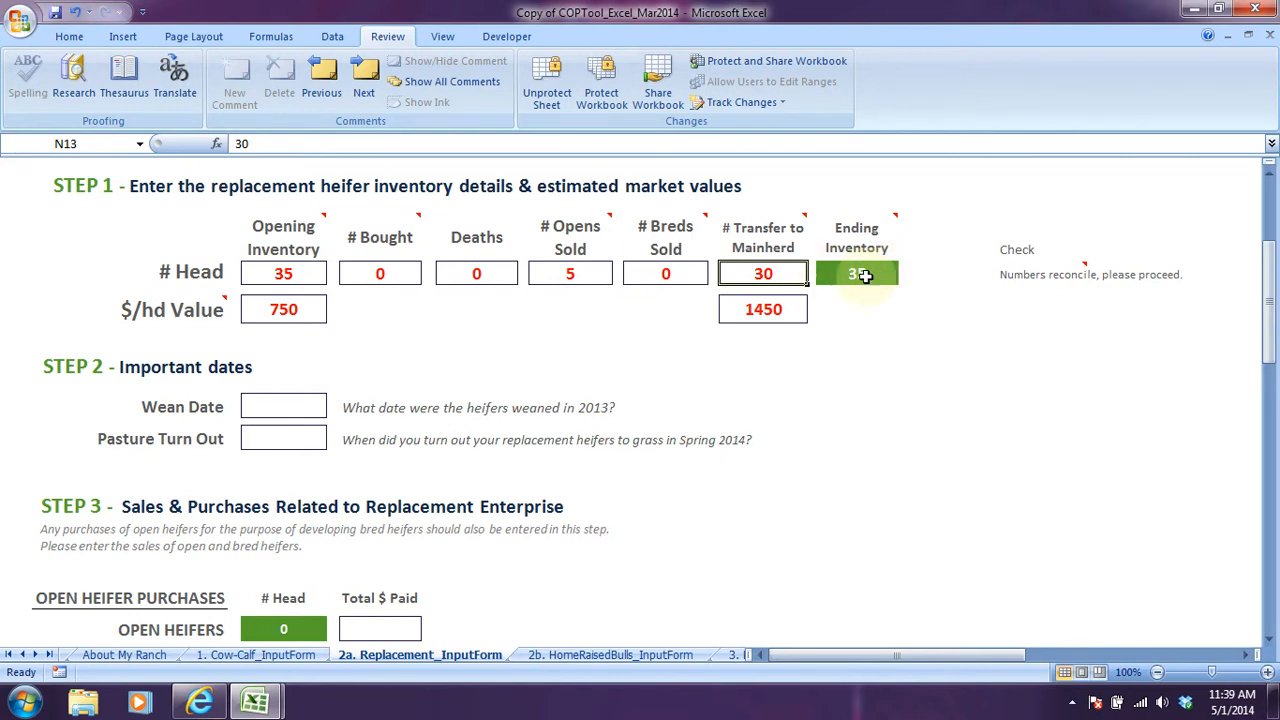
Enter 10 November 2013 as the heifers' wean date and 1 June 2014 as their pasture turn out date.
{"action": "left_click", "coordinate": [285, 405]}
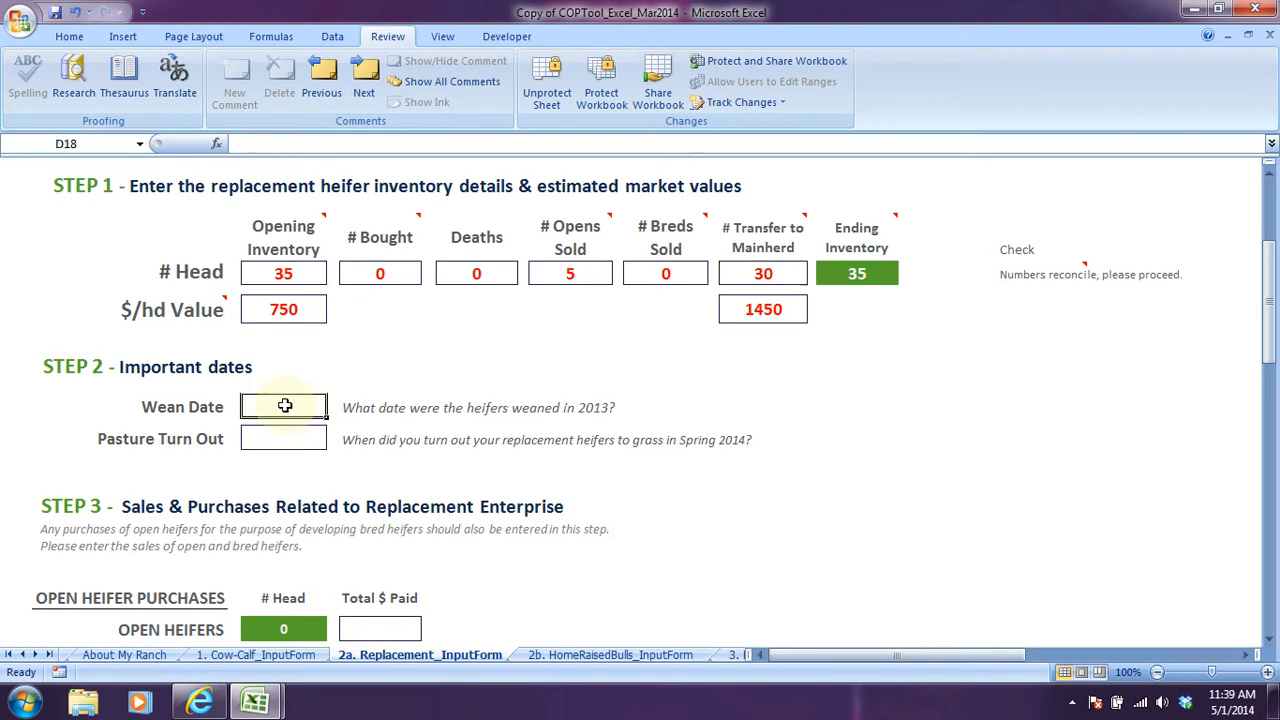
{"action": "type", "text": "10nov"}
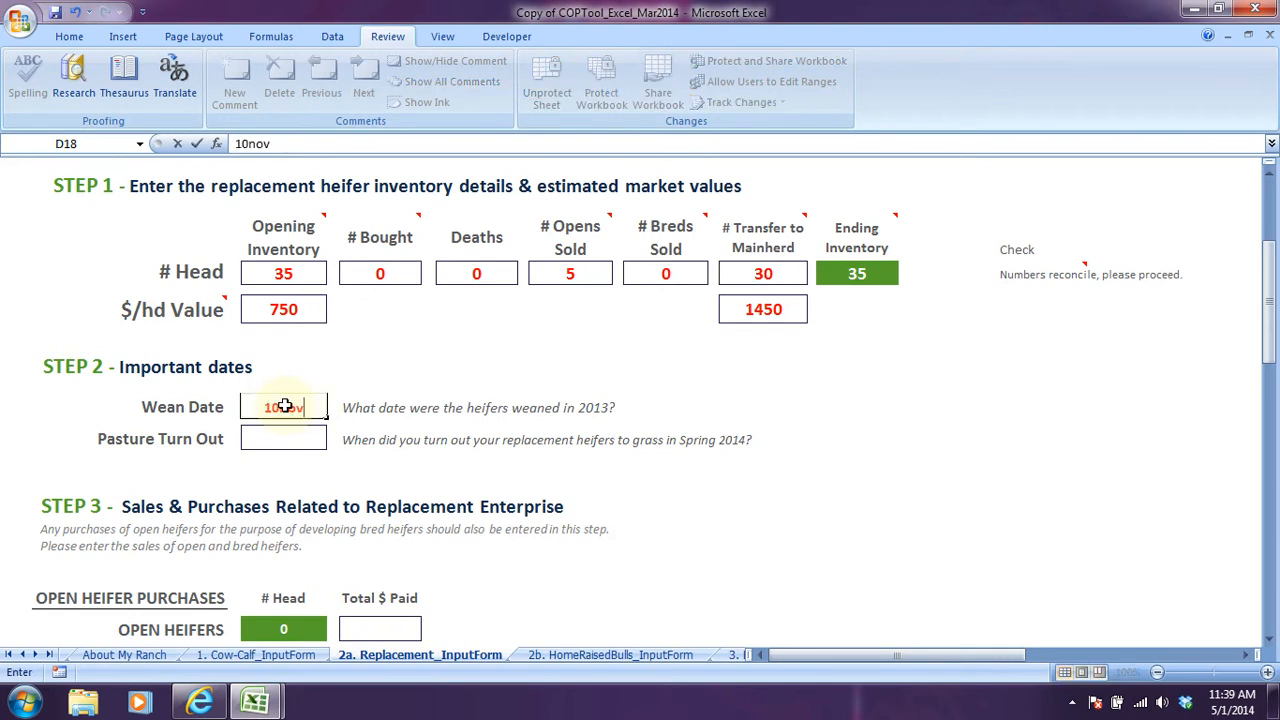
{"action": "type", "text": "2013"}
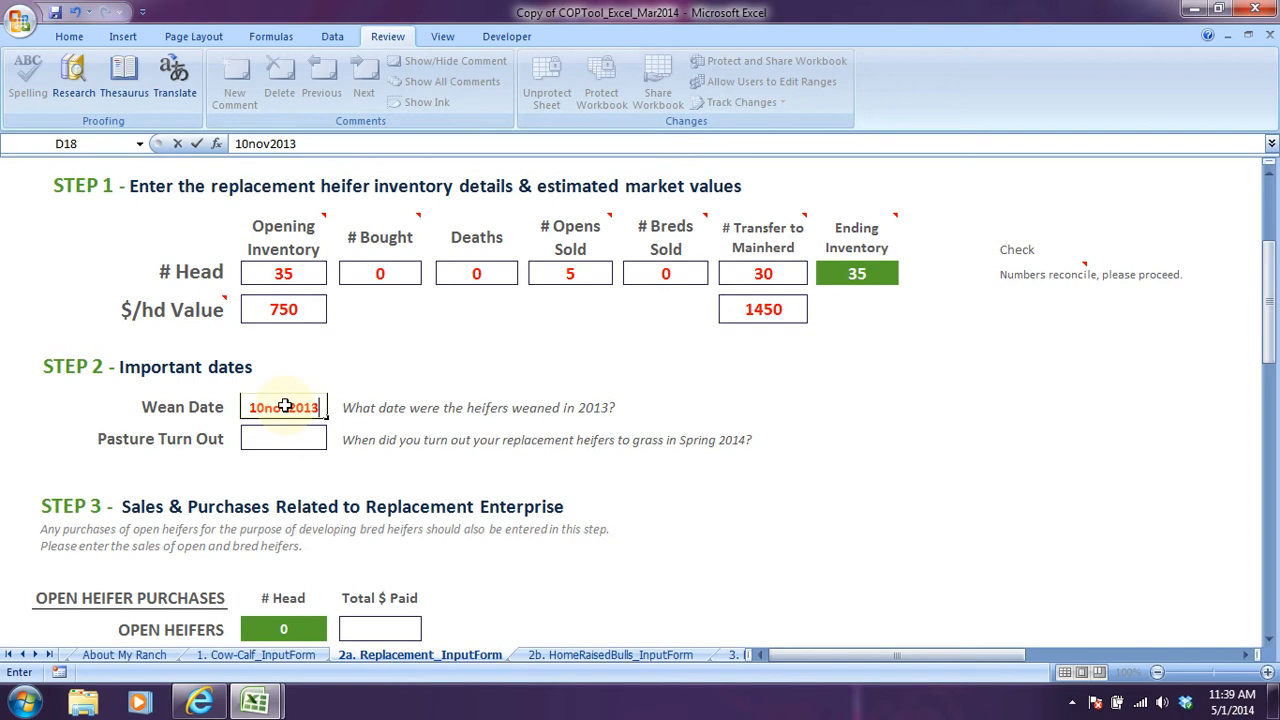
{"action": "key", "text": "Return"}
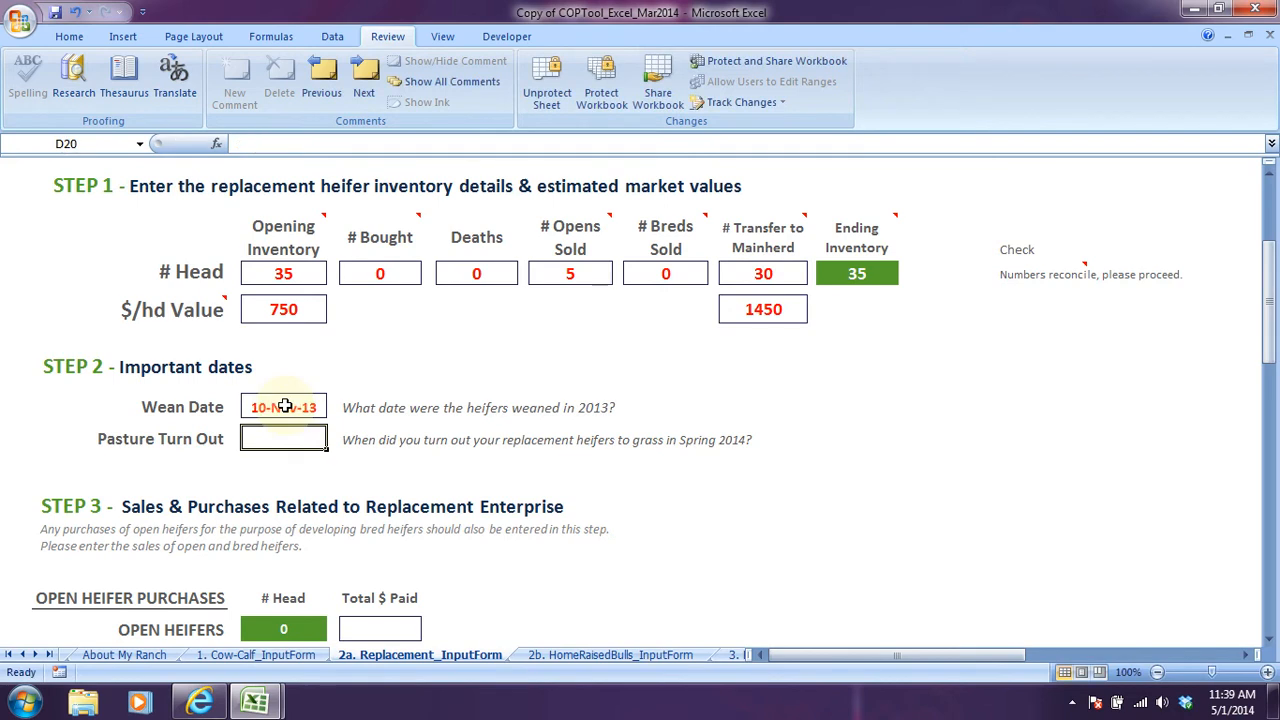
{"action": "type", "text": "1jun2014"}
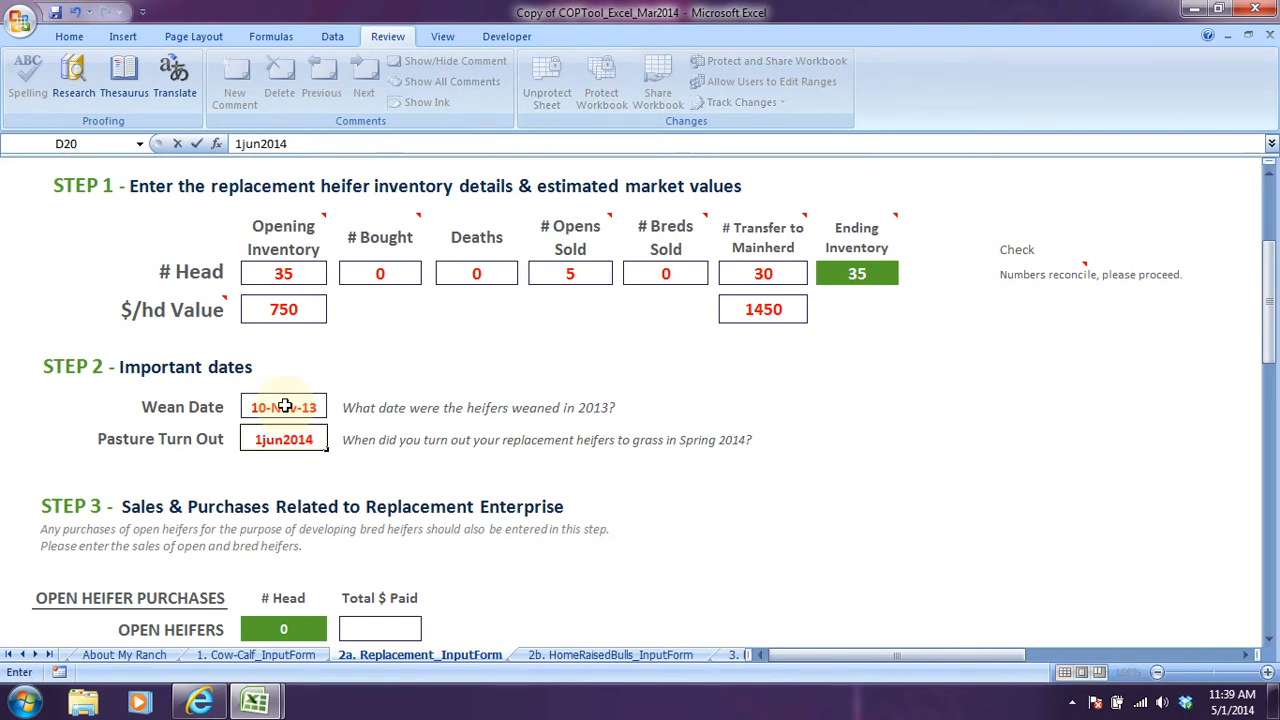
{"action": "key", "text": "Return"}
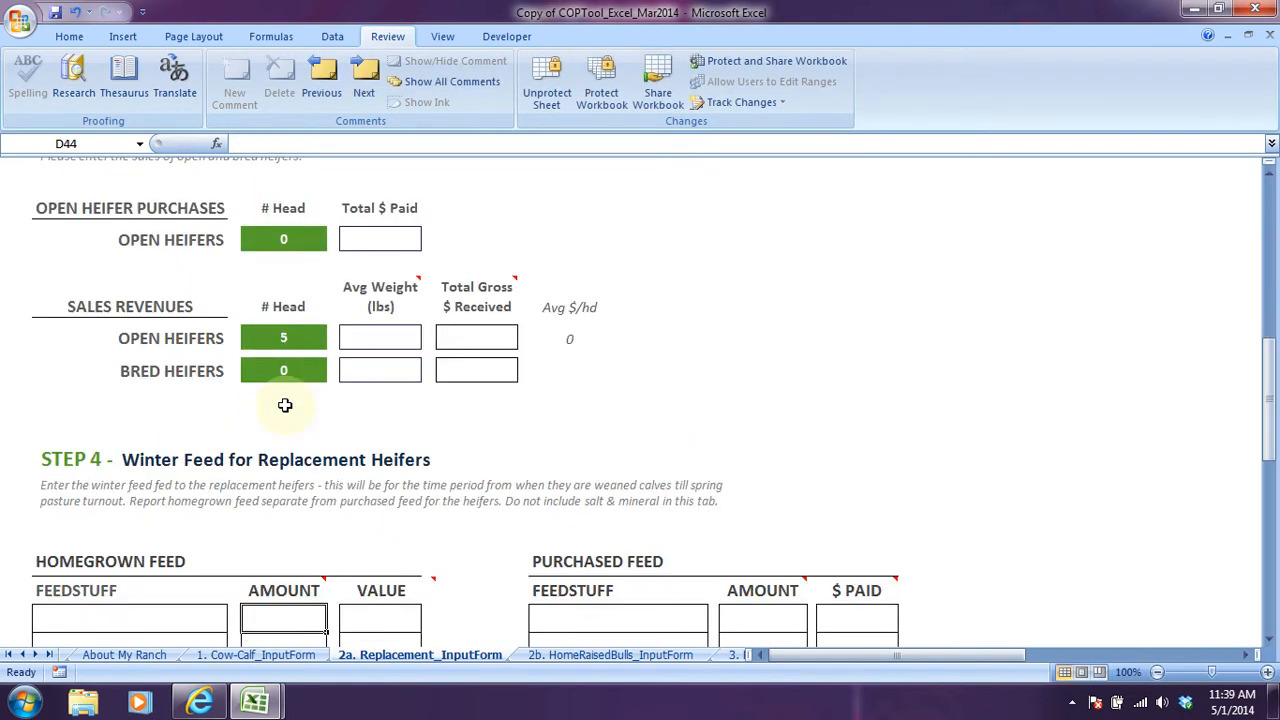
Enter the open heifer sales in Step 3 with an average weight of 900 lbs and a total gross of $5,400 received.
{"action": "scroll", "coordinate": [285, 405], "scroll_direction": "up", "scroll_amount": 3}
{"action": "scroll", "coordinate": [285, 403], "scroll_direction": "down", "scroll_amount": 1}
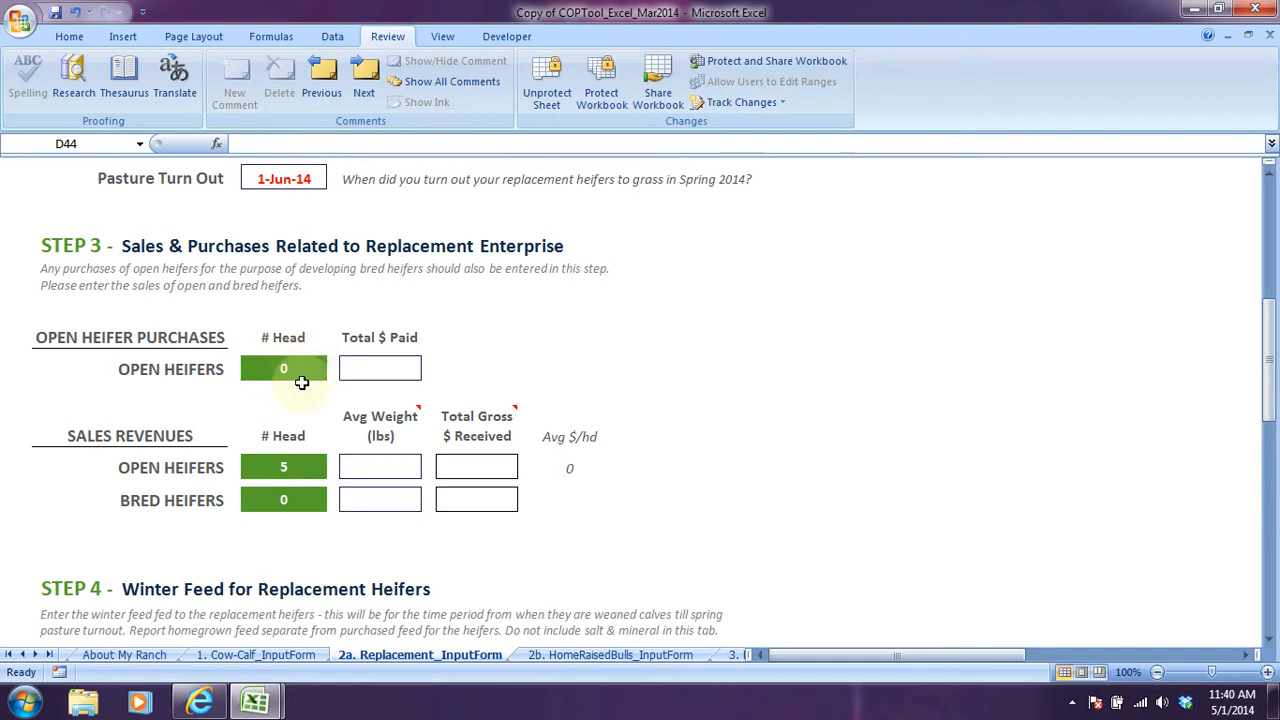
{"action": "scroll", "coordinate": [590, 250], "scroll_direction": "up", "scroll_amount": 6}
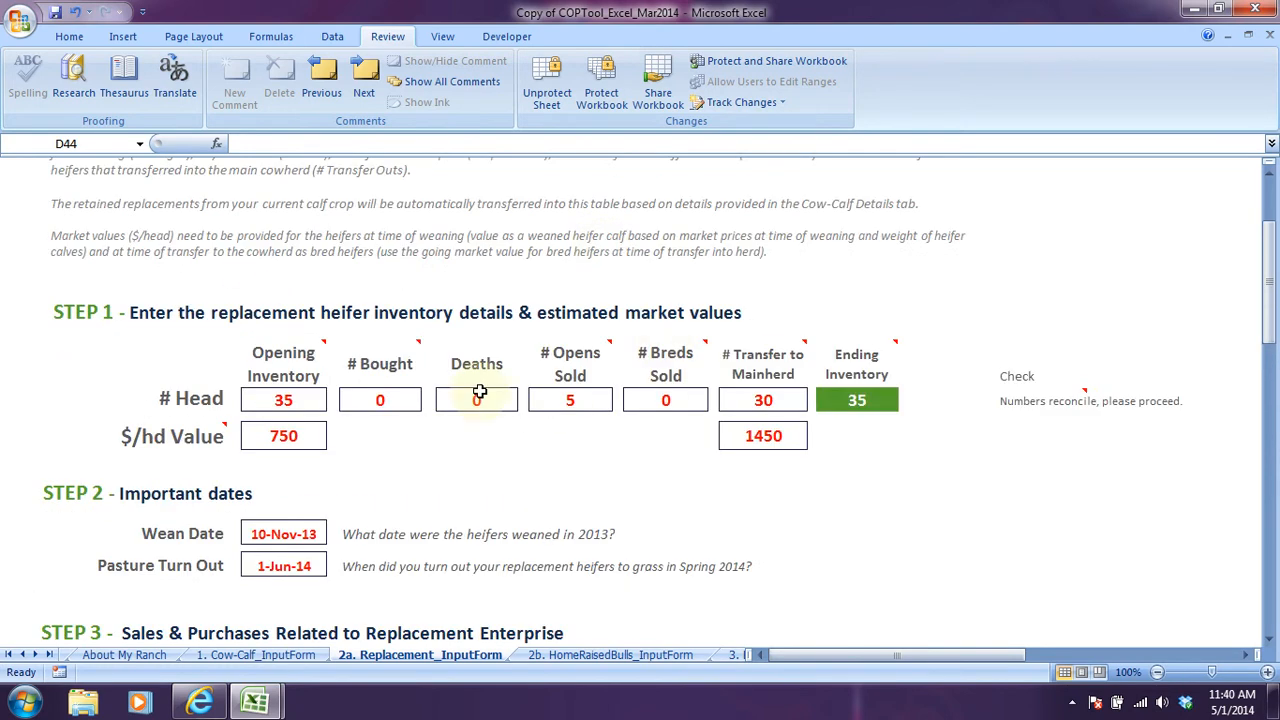
{"action": "scroll", "coordinate": [395, 392], "scroll_direction": "down", "scroll_amount": 6}
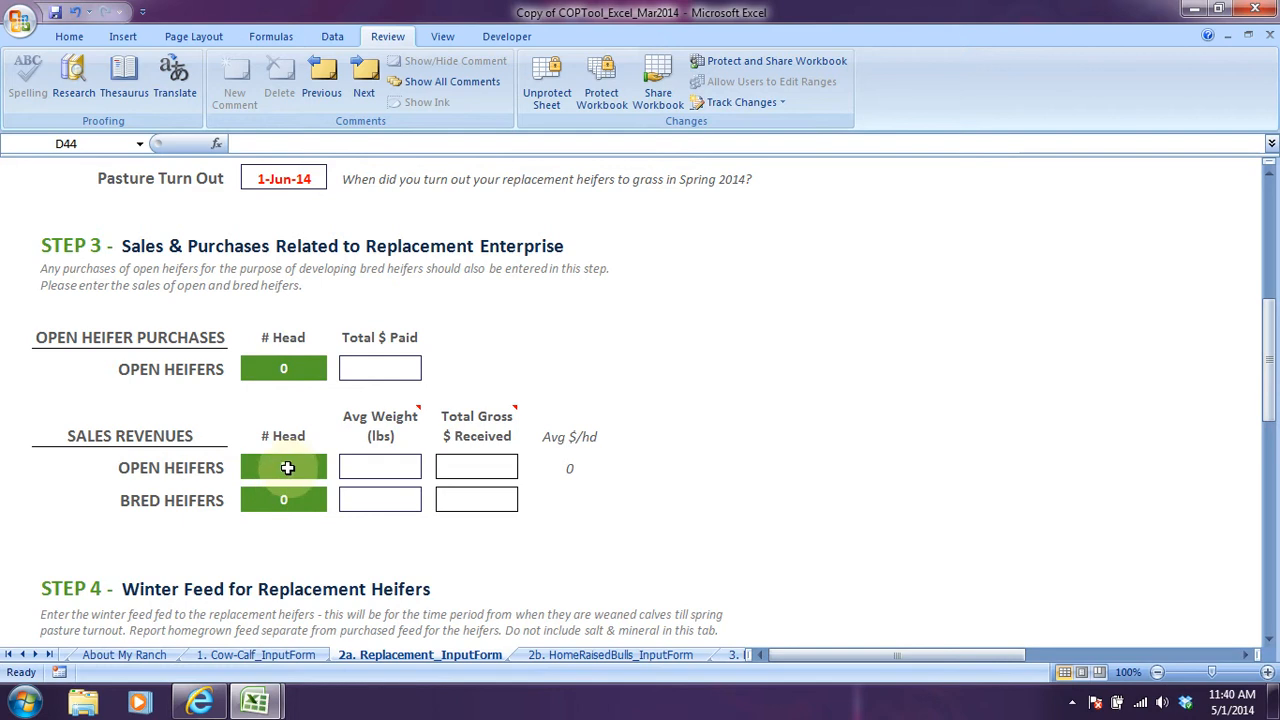
{"action": "left_click", "coordinate": [402, 468]}
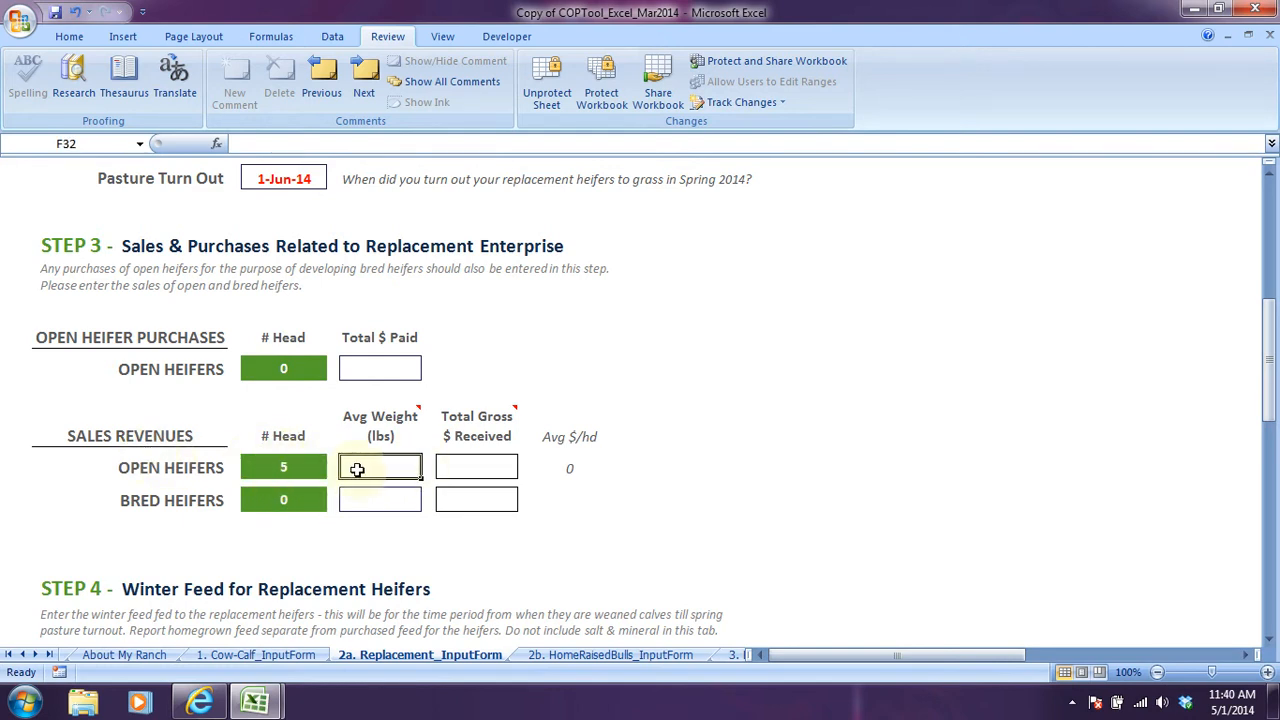
{"action": "type", "text": "900"}
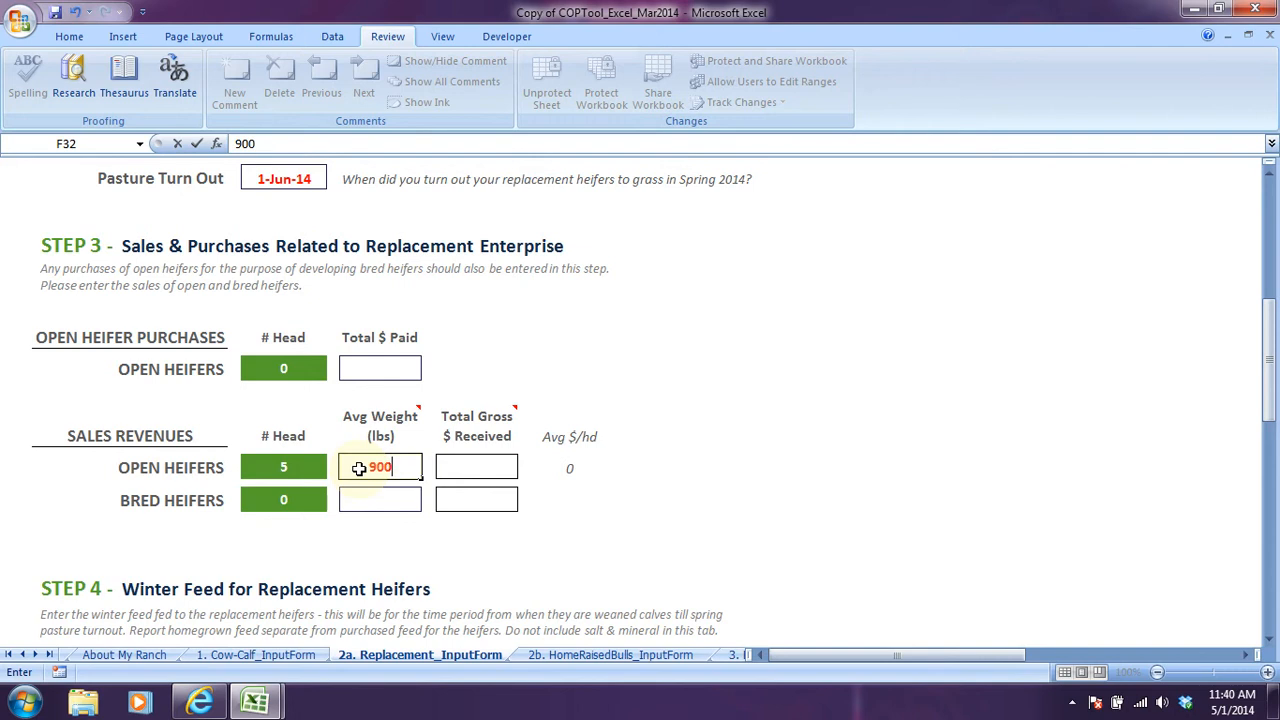
{"action": "left_click", "coordinate": [453, 464]}
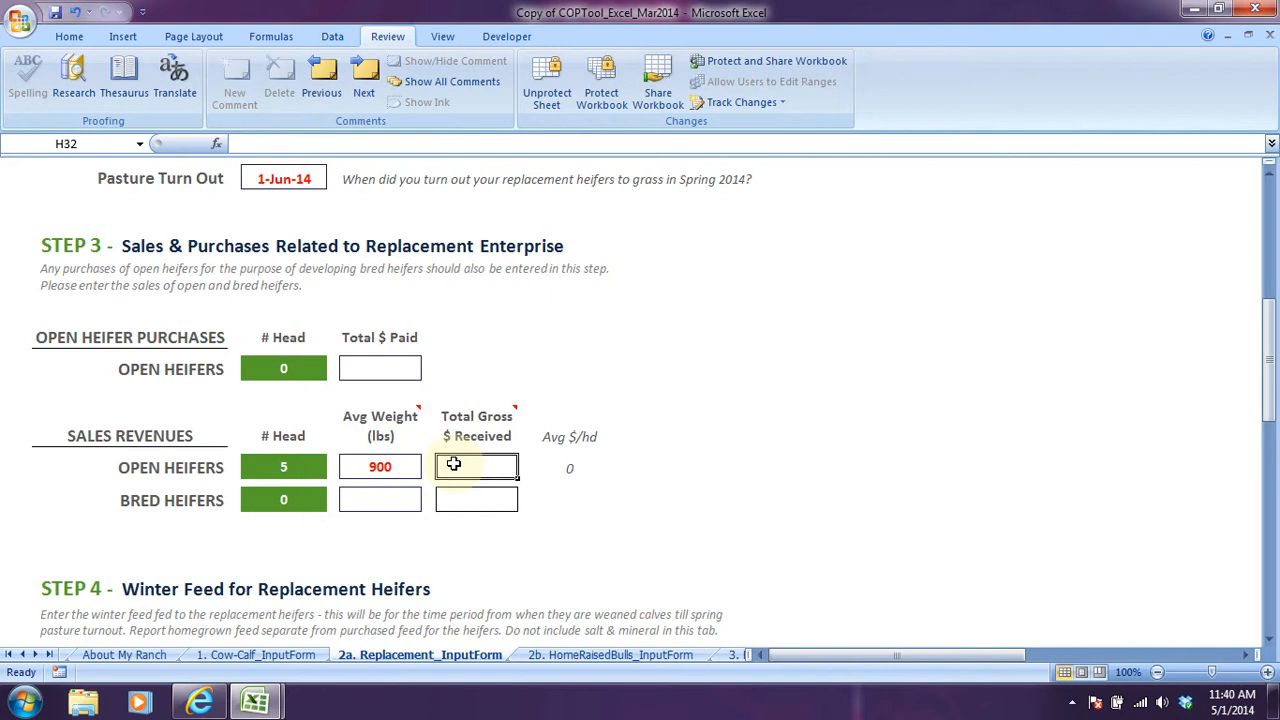
{"action": "type", "text": "5400"}
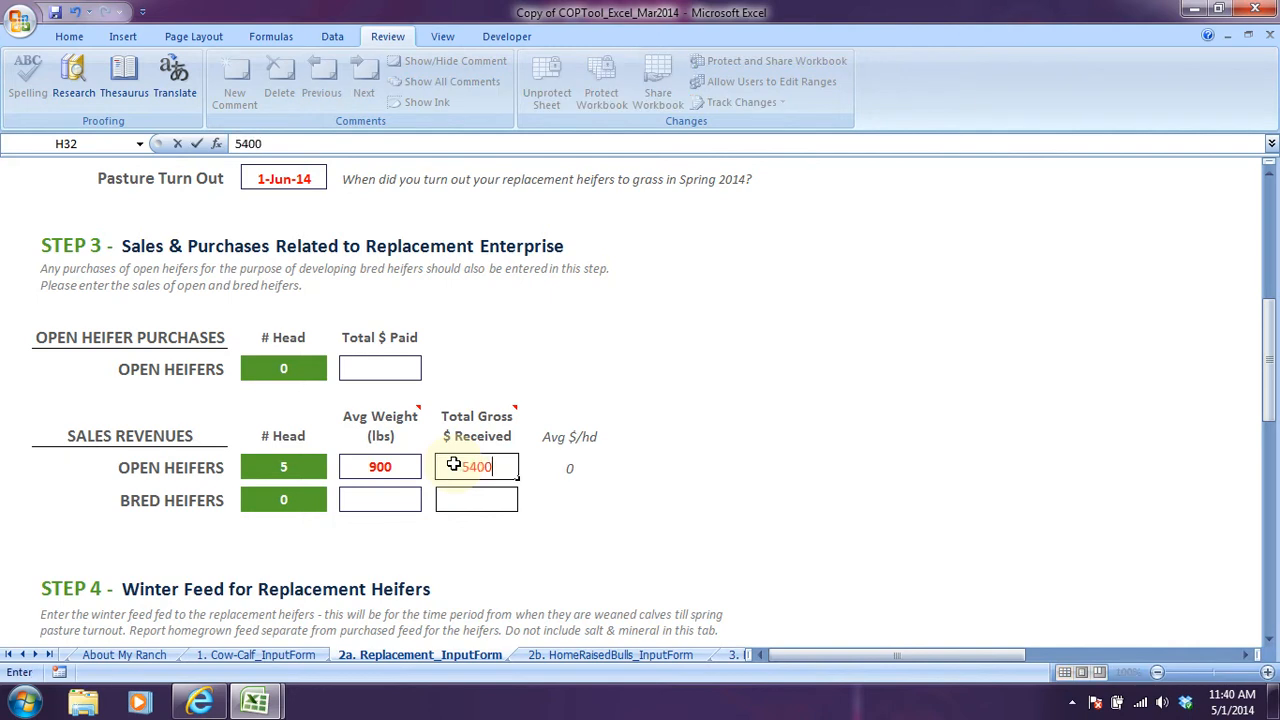
{"action": "key", "text": "Return"}
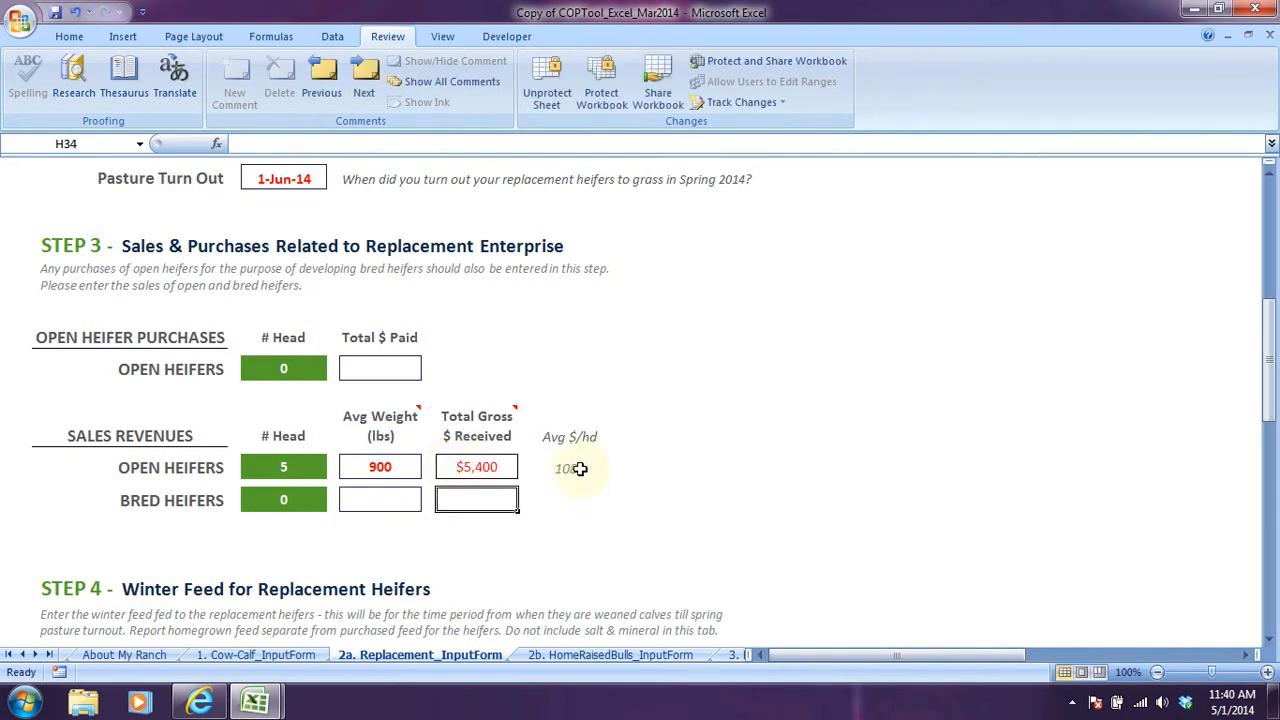
Enter "15 lb/hd/d hay" as the first homegrown winter feedstuff, with "$65/tonne" as its amount.
{"action": "scroll", "coordinate": [403, 430], "scroll_direction": "down", "scroll_amount": 1}
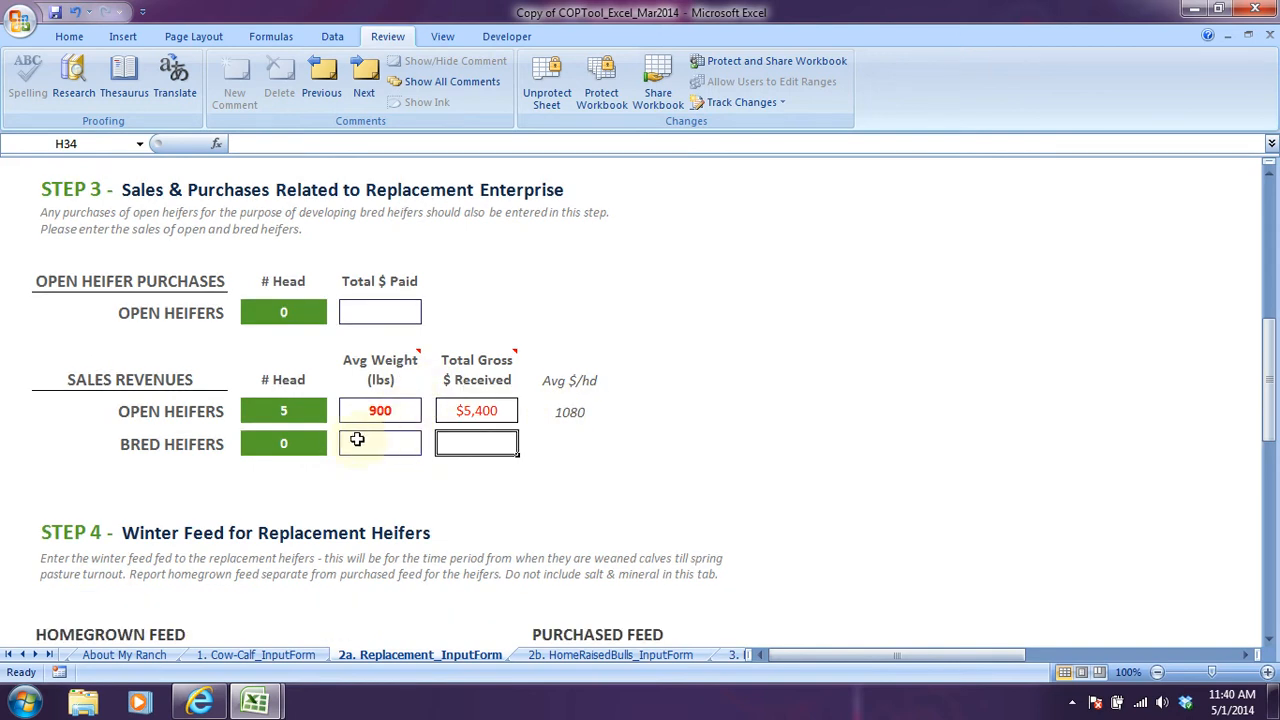
{"action": "scroll", "coordinate": [210, 455], "scroll_direction": "down", "scroll_amount": 2}
{"action": "scroll", "coordinate": [210, 458], "scroll_direction": "down", "scroll_amount": 3}
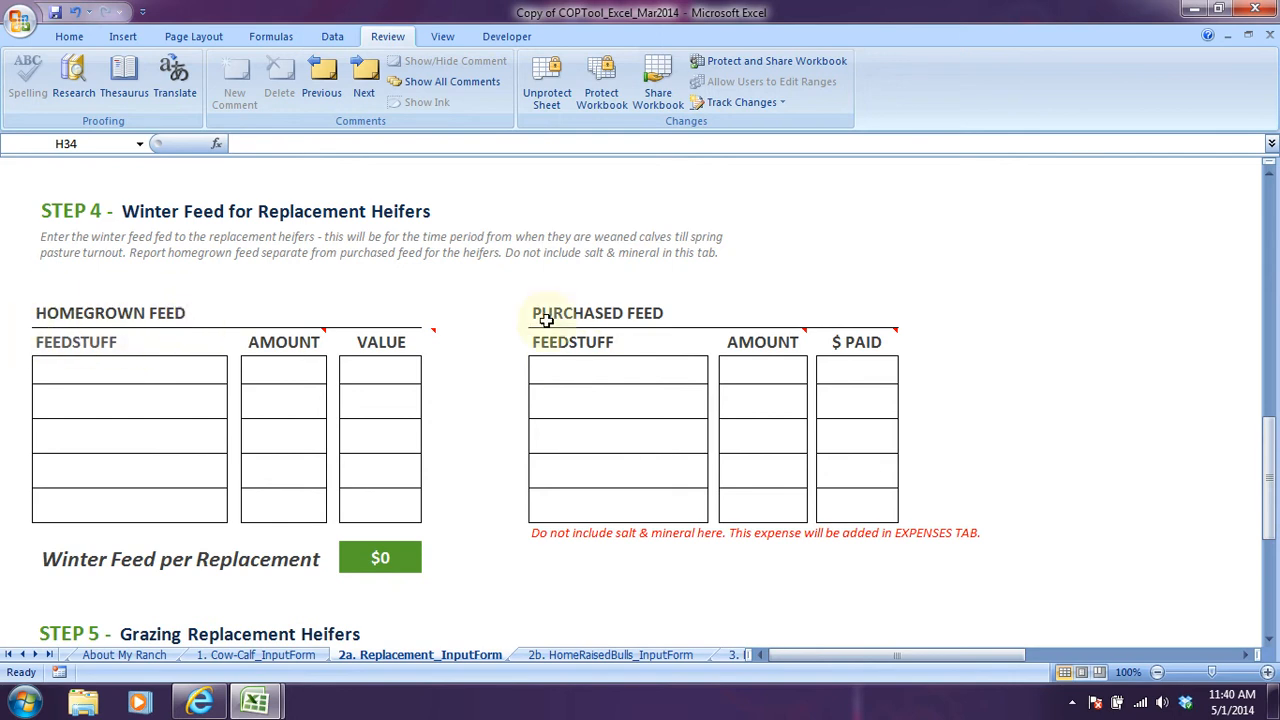
{"action": "left_click", "coordinate": [115, 364]}
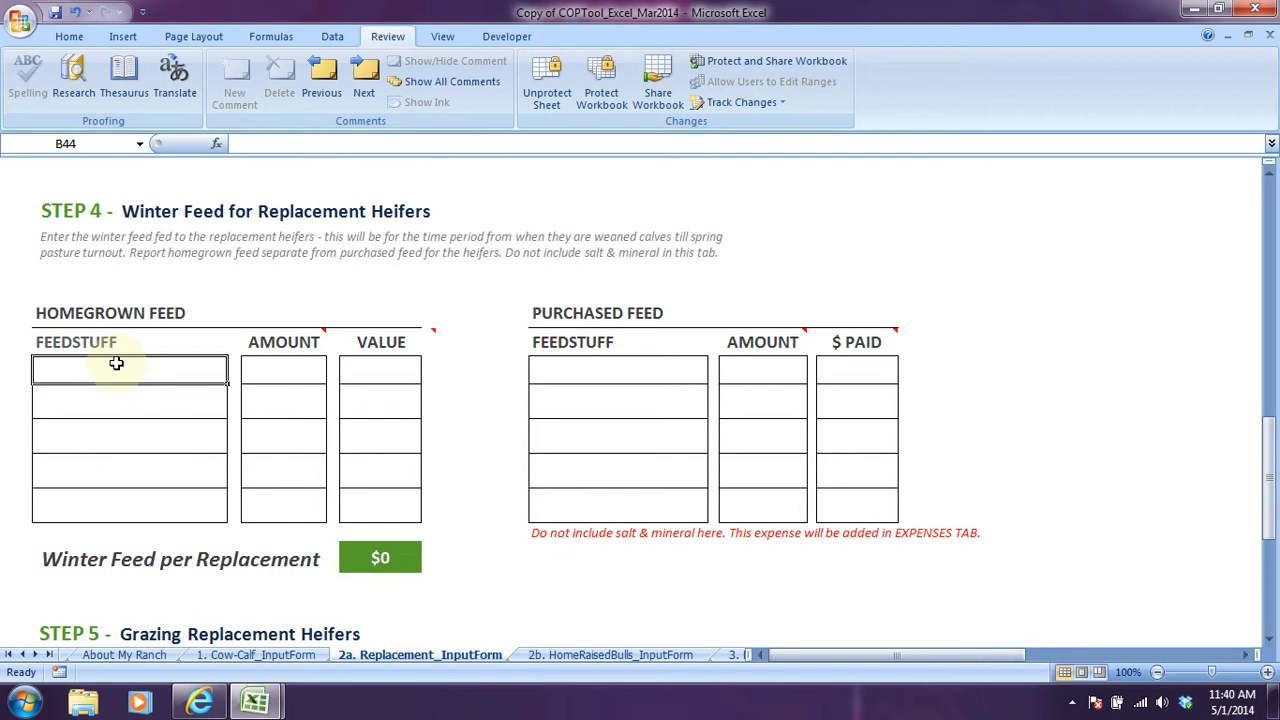
{"action": "type", "text": "1"}
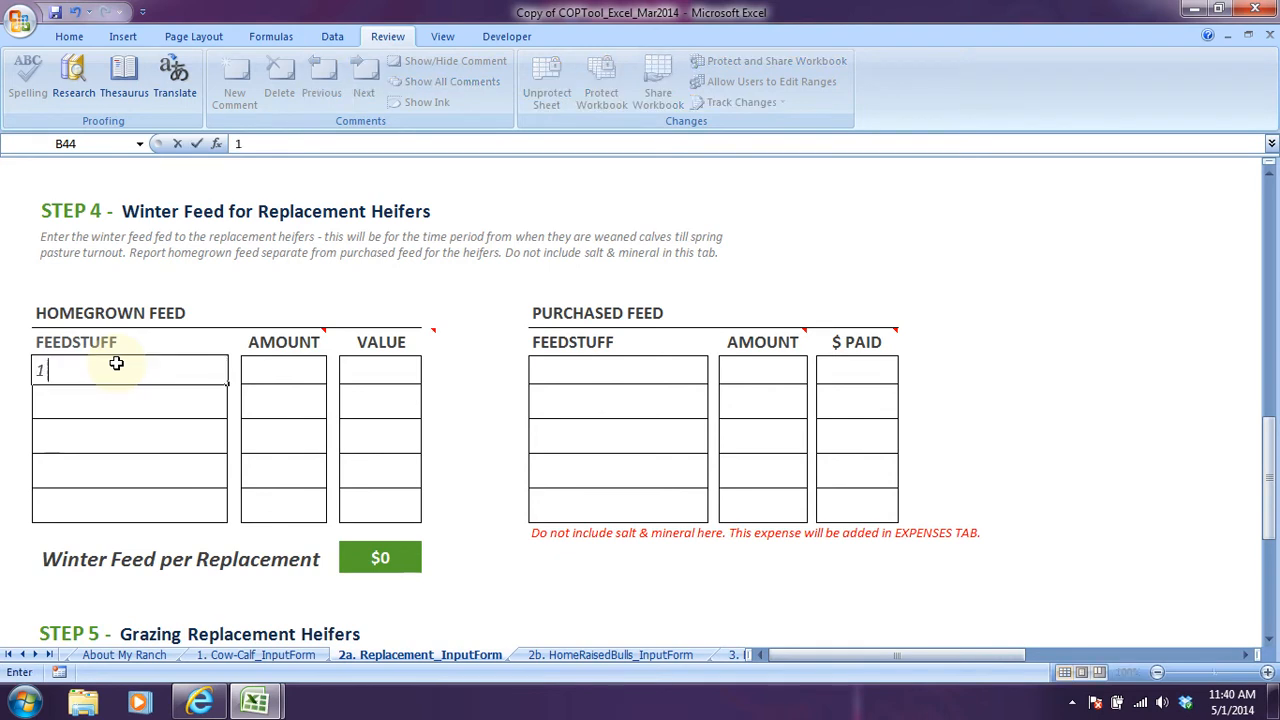
{"action": "type", "text": "5 lb/hd/"}
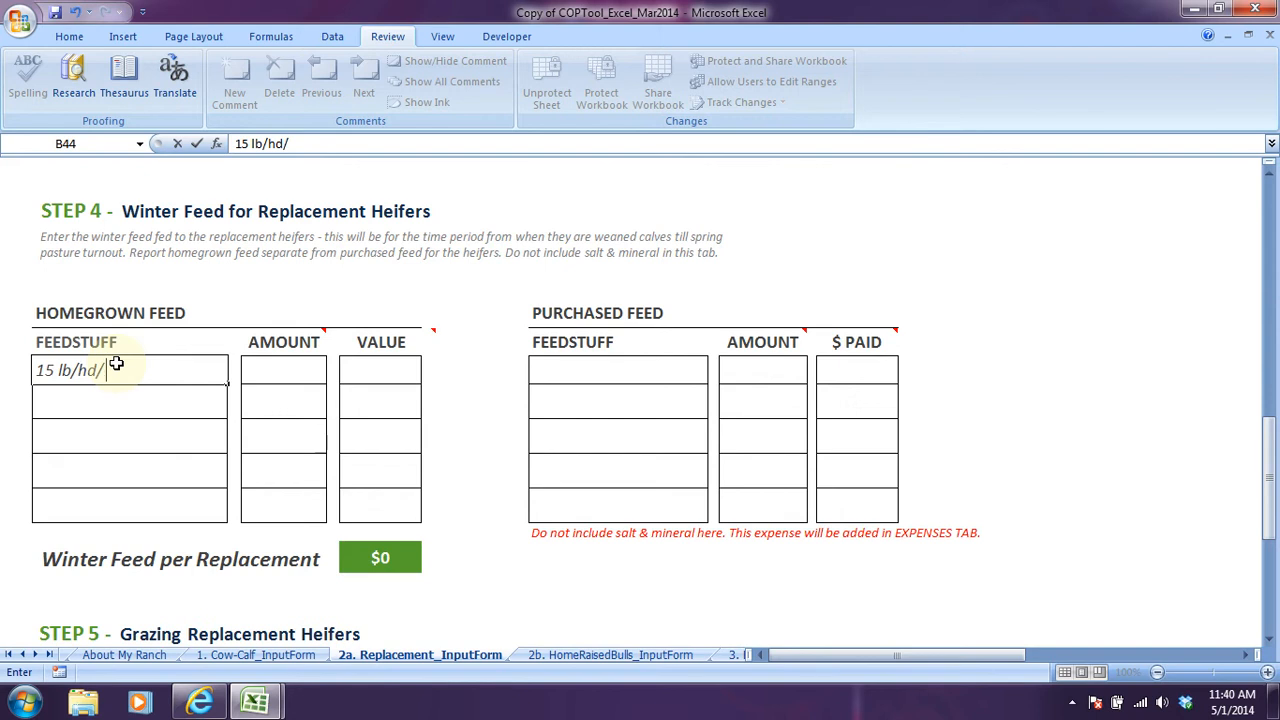
{"action": "type", "text": "d hay"}
{"action": "key", "text": "Tab"}
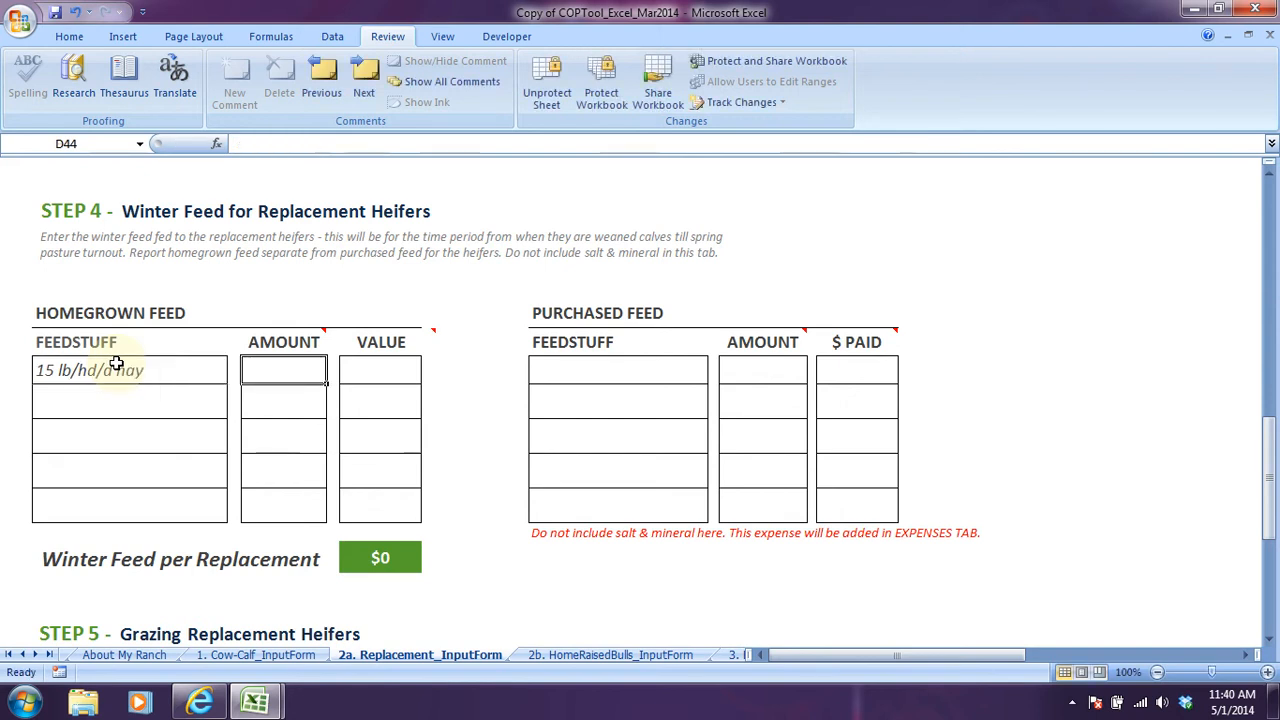
{"action": "type", "text": "$65/tonne"}
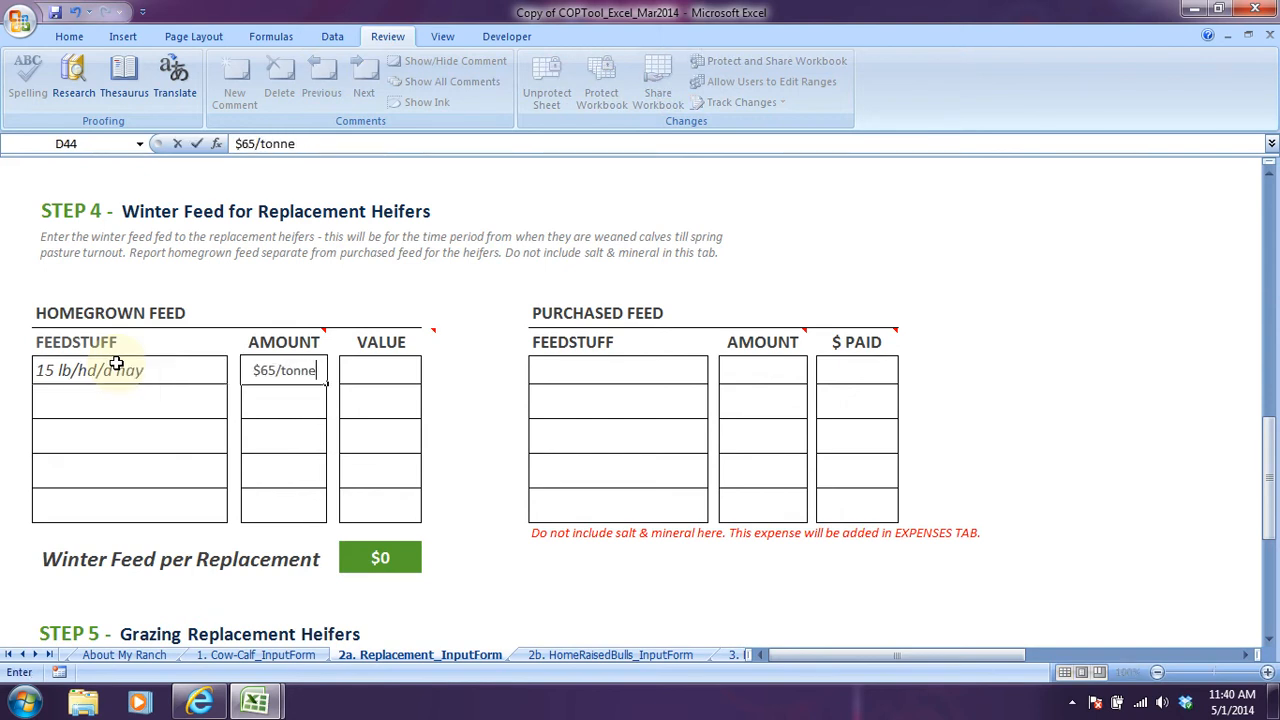
{"action": "key", "text": "Tab"}
{"action": "key", "text": "Tab"}
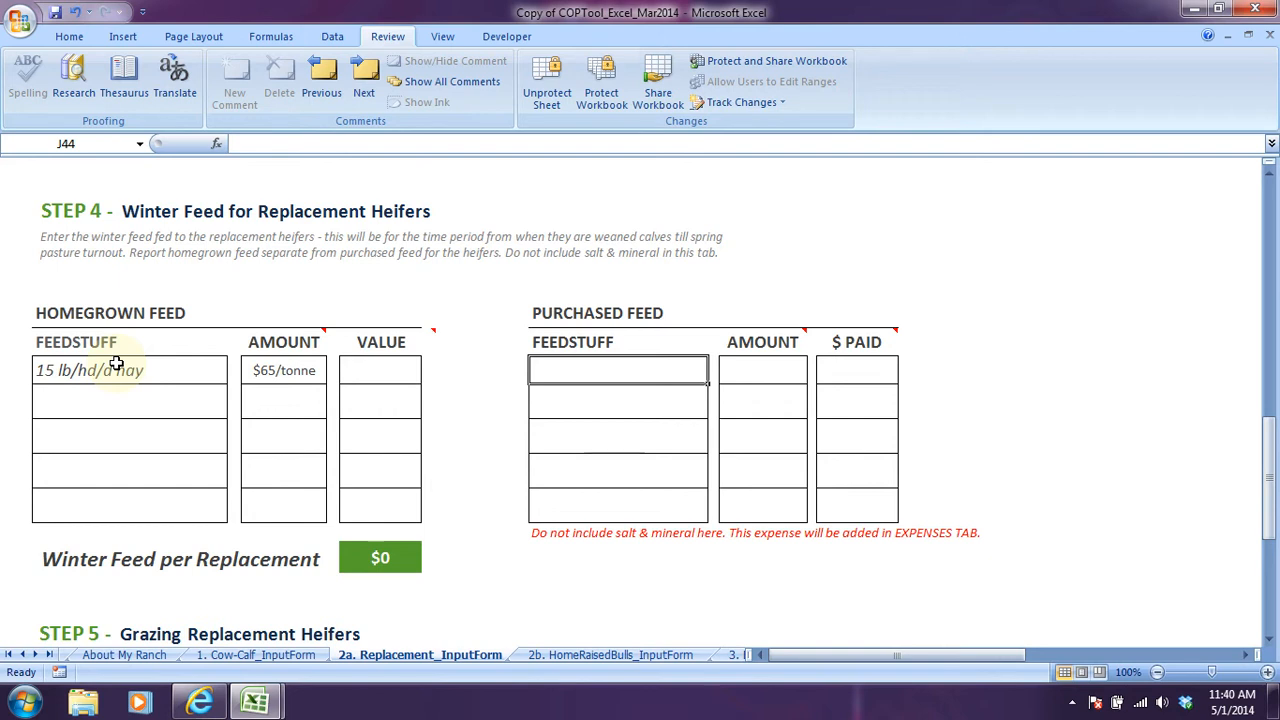
Enter "5 lb/hd/d barley" as the first purchased winter feedstuff, with "$180/tonne" as its amount.
{"action": "type", "text": "5 lb/"}
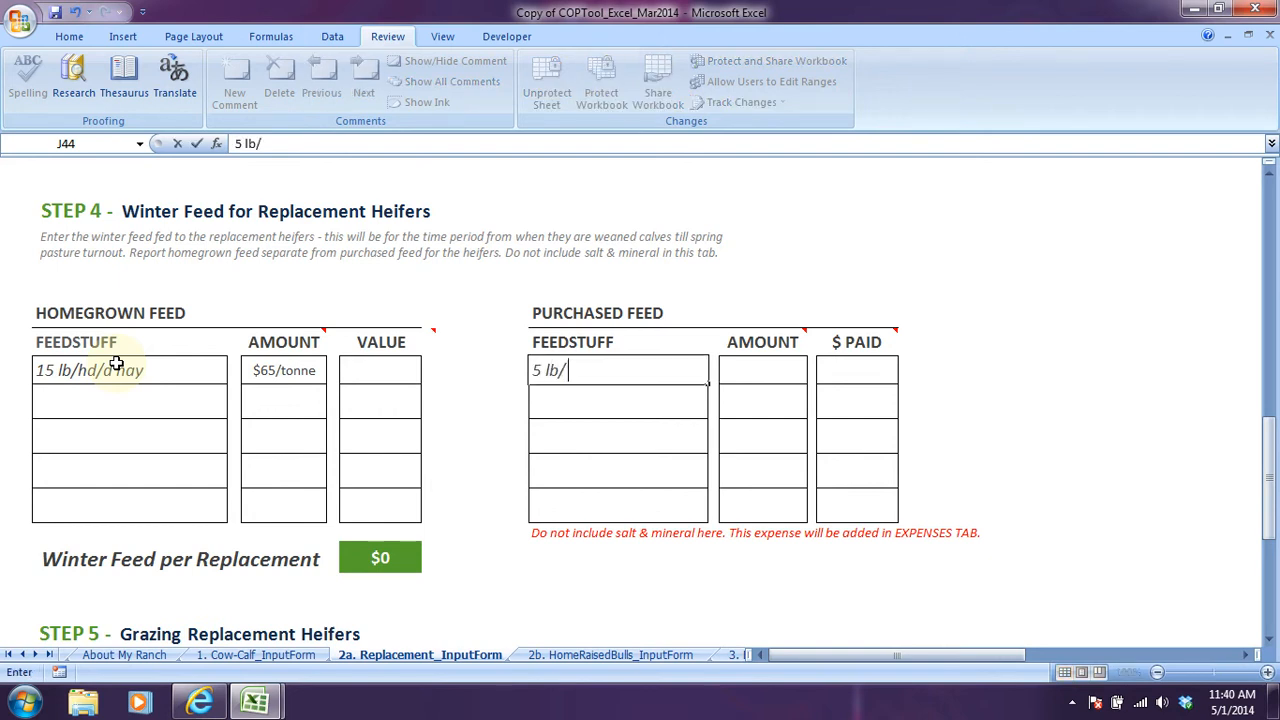
{"action": "type", "text": "hd/d "}
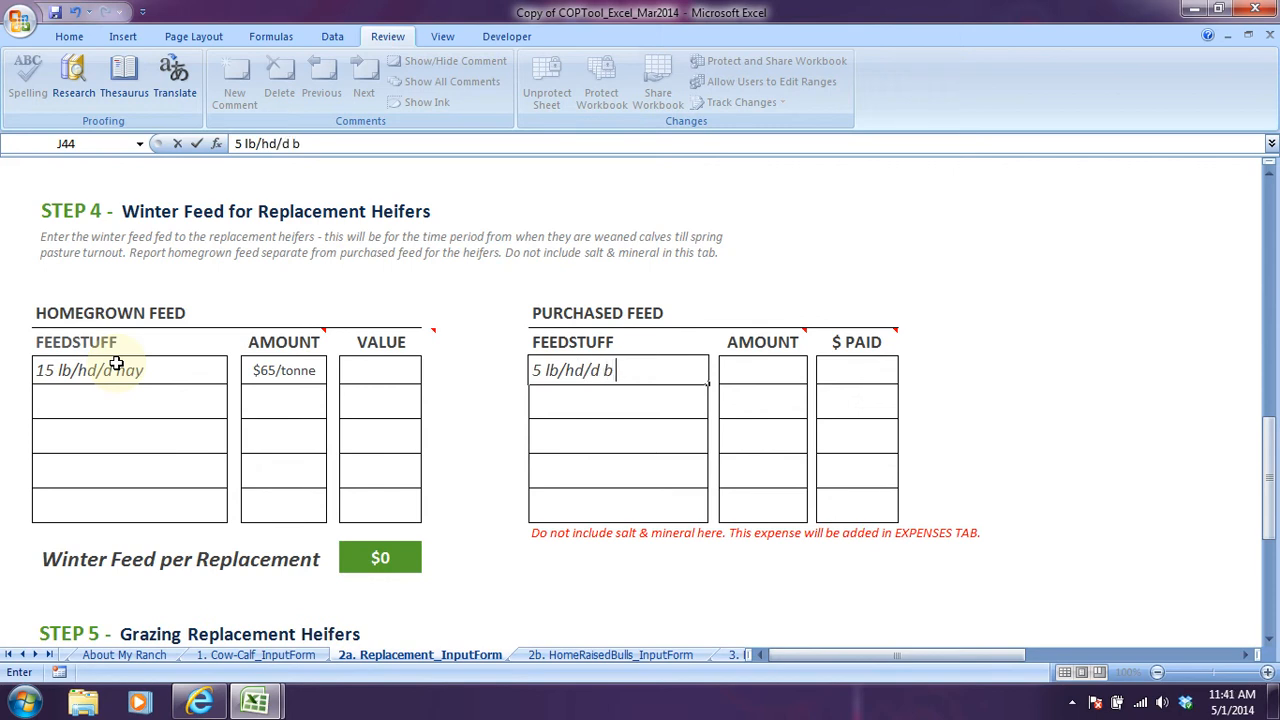
{"action": "type", "text": "barley"}
{"action": "key", "text": "Tab"}
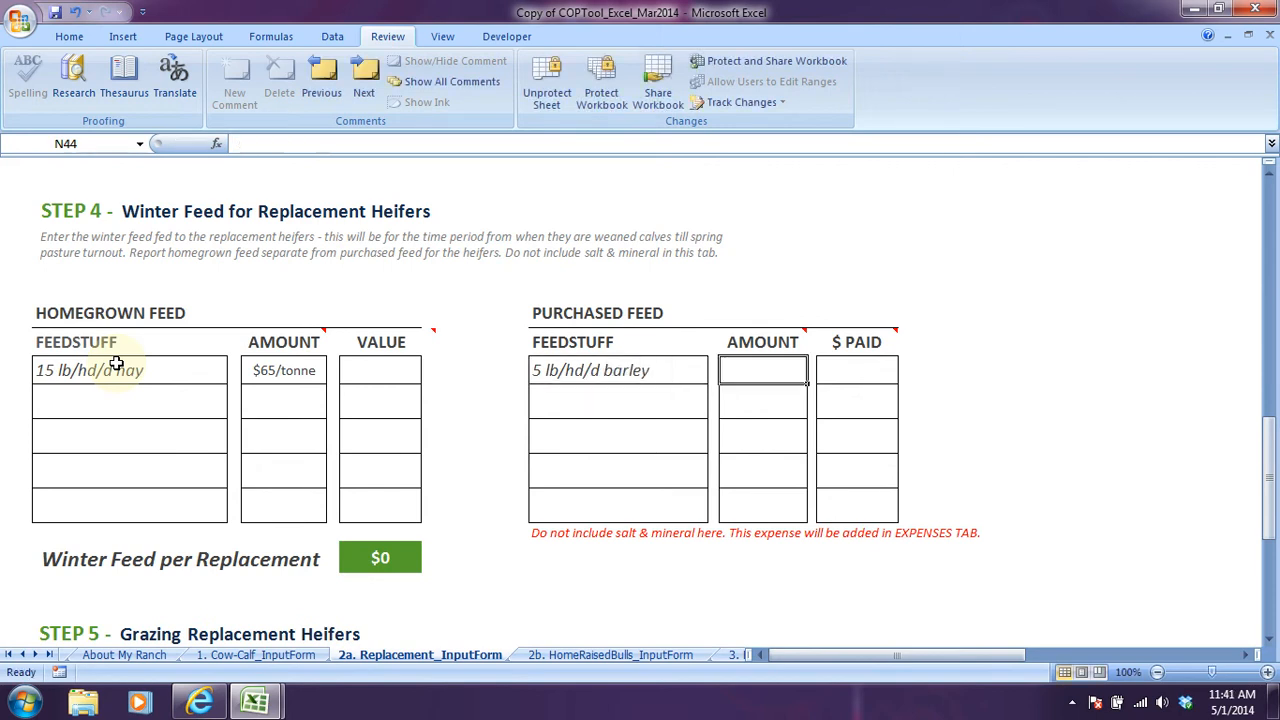
{"action": "type", "text": "$180/tonne"}
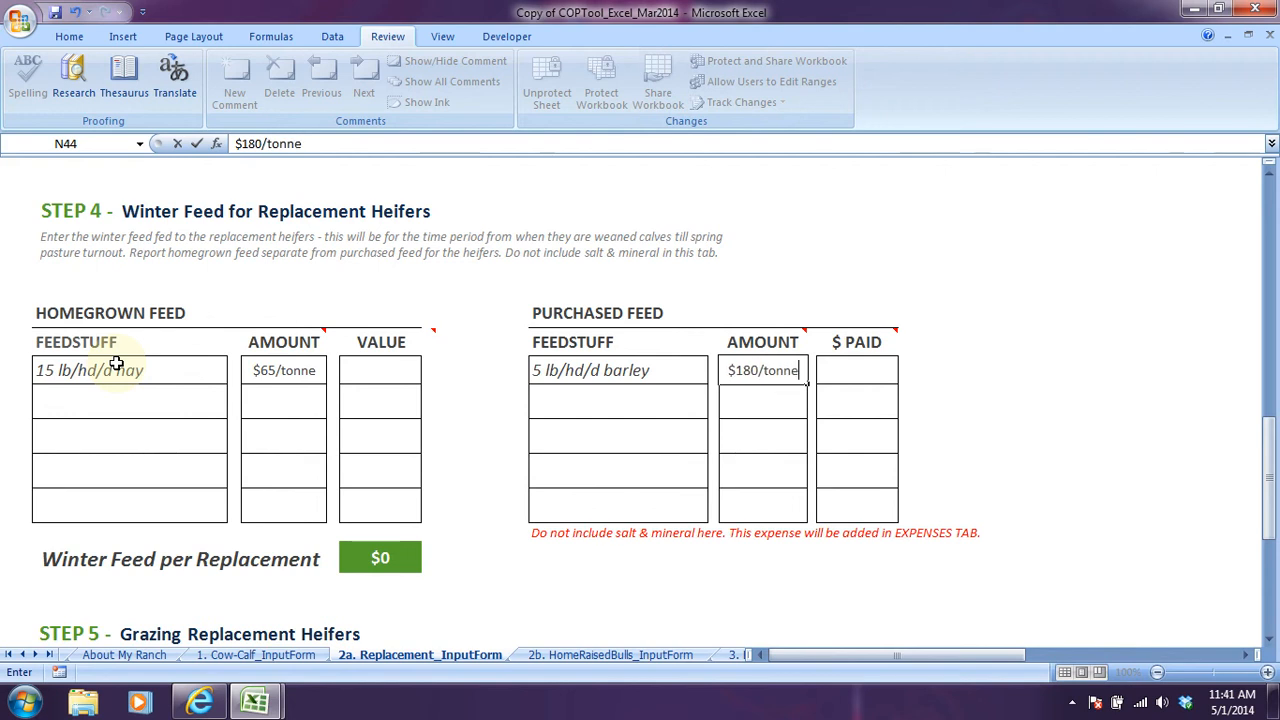
{"action": "key", "text": "Tab"}
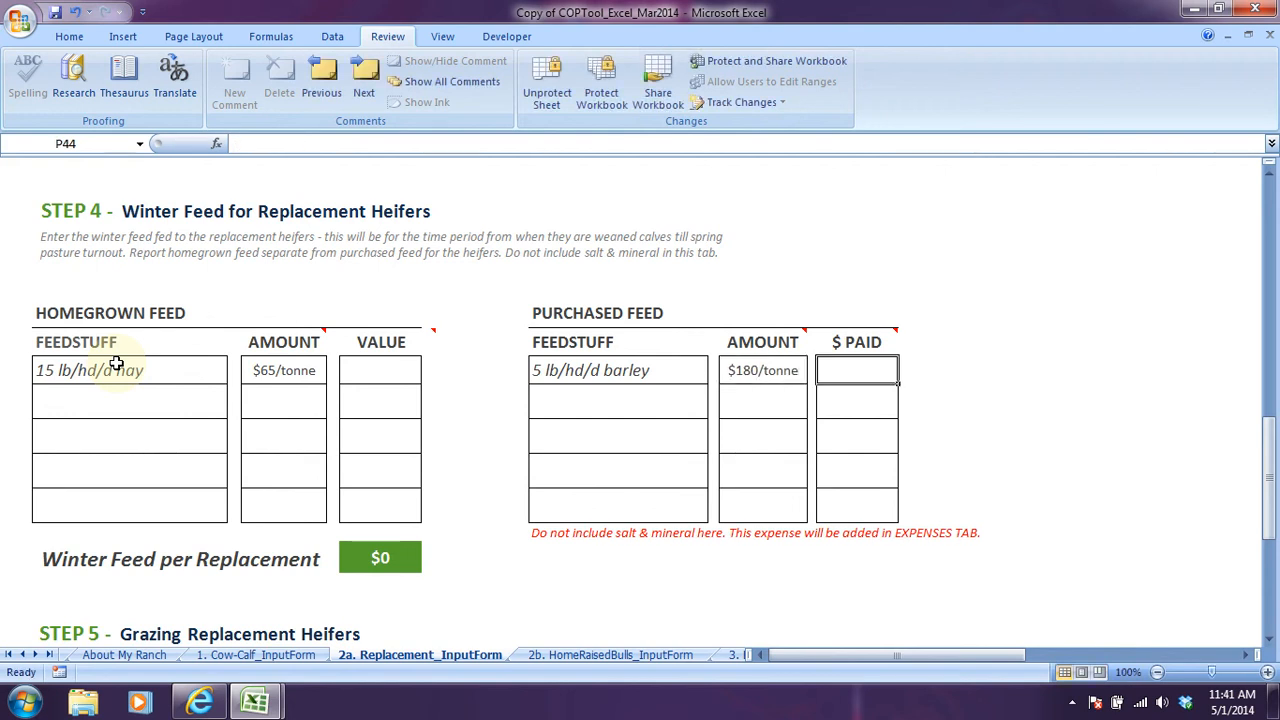
Switch to the COPTool_Excel_ABCRanch workbook and show Step 4 winter feed in its 2a. Replacement_InputForm sheet.
{"action": "left_click", "coordinate": [368, 369]}
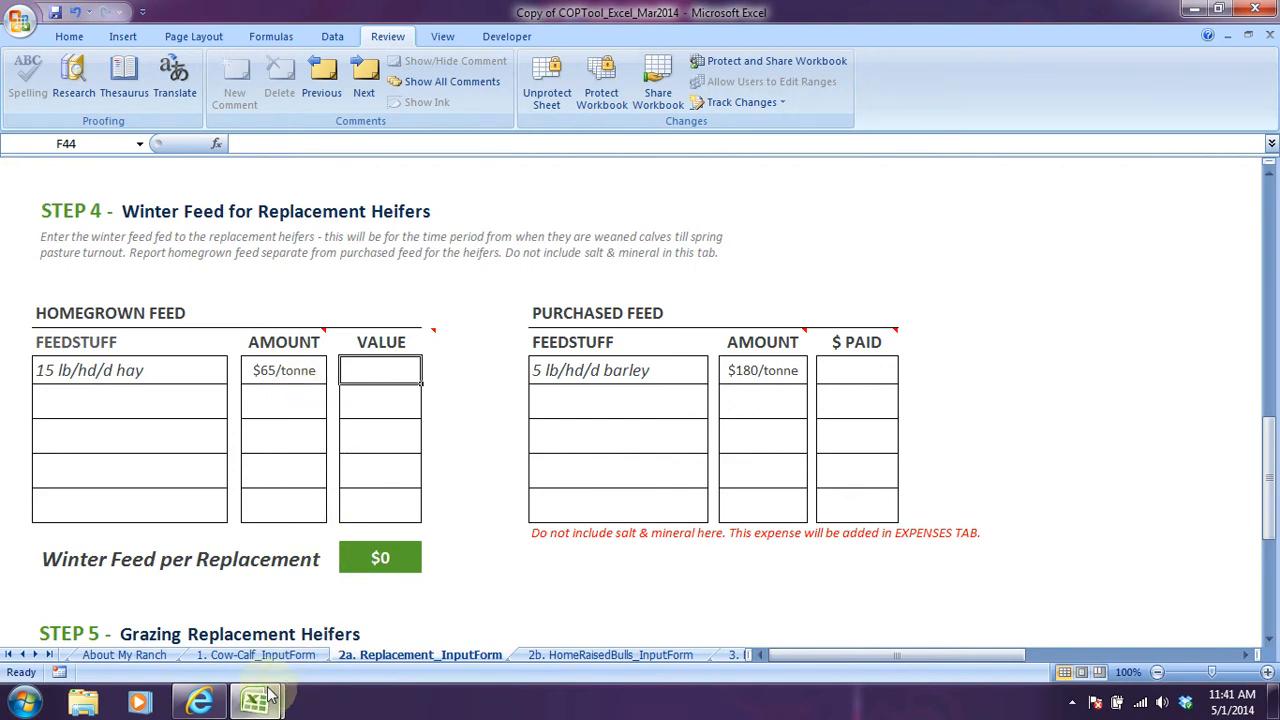
{"action": "mouse_move", "coordinate": [245, 702]}
{"action": "left_click", "coordinate": [212, 632]}
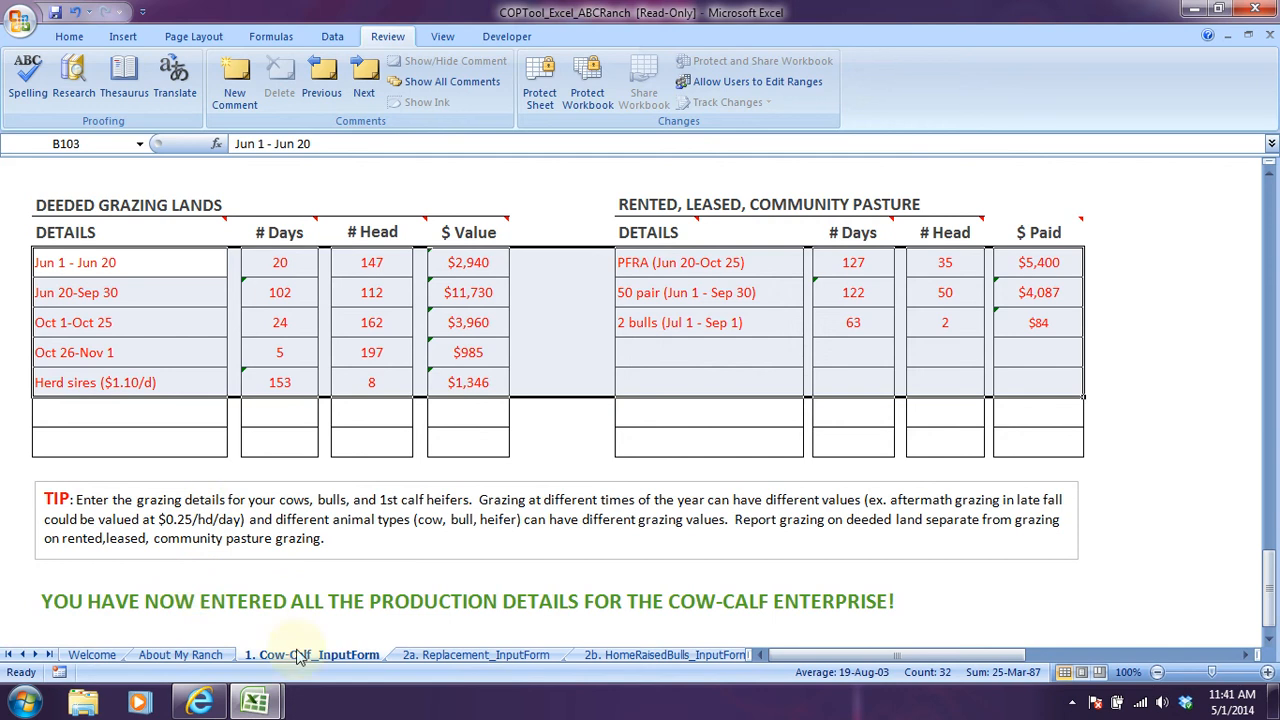
{"action": "left_click", "coordinate": [425, 655]}
{"action": "scroll", "coordinate": [353, 505], "scroll_direction": "down", "scroll_amount": 1}
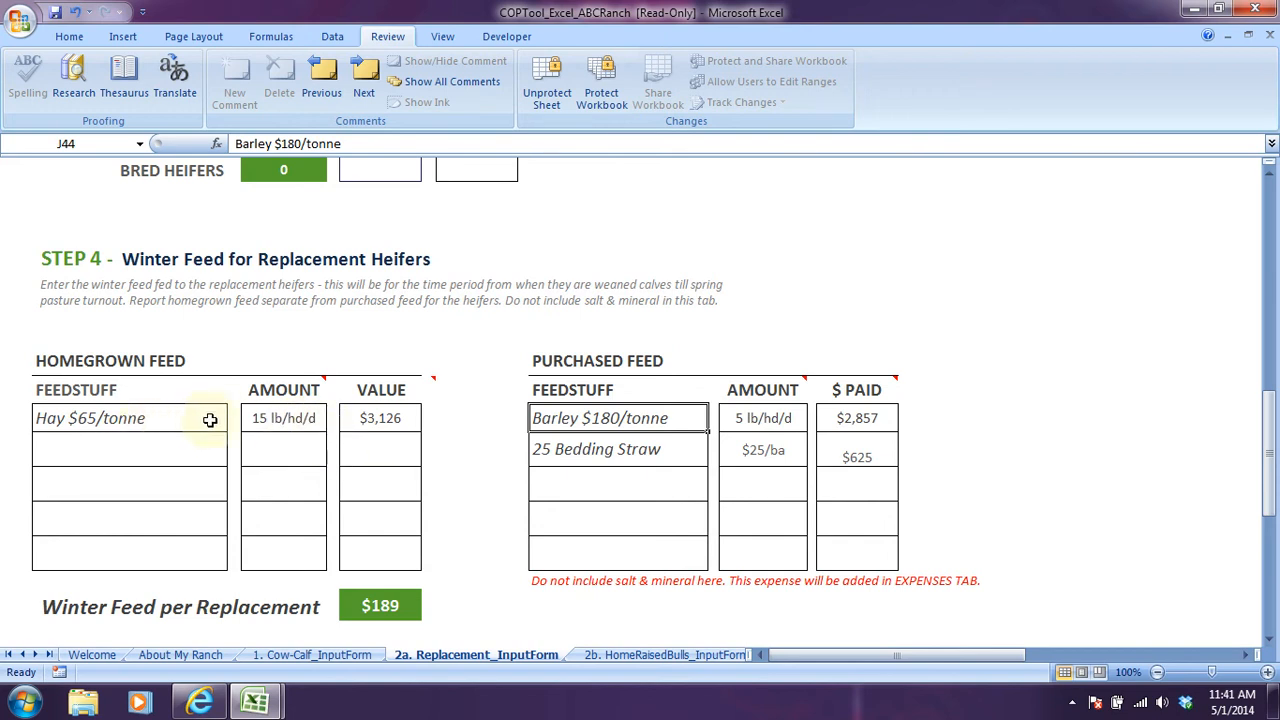
Examine the homegrown hay value formula, the purchased barley and bedding straw entries, and the winter feed cost per replacement.
{"action": "left_click", "coordinate": [372, 424]}
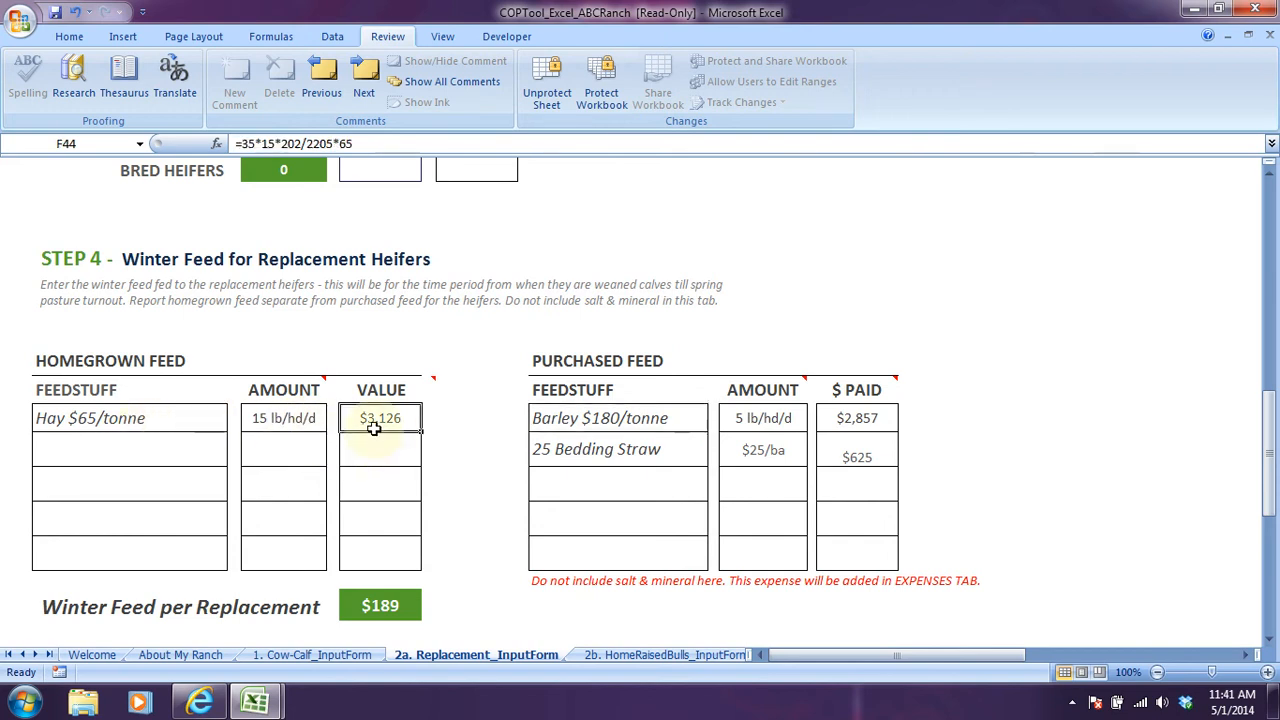
{"action": "left_click", "coordinate": [591, 420]}
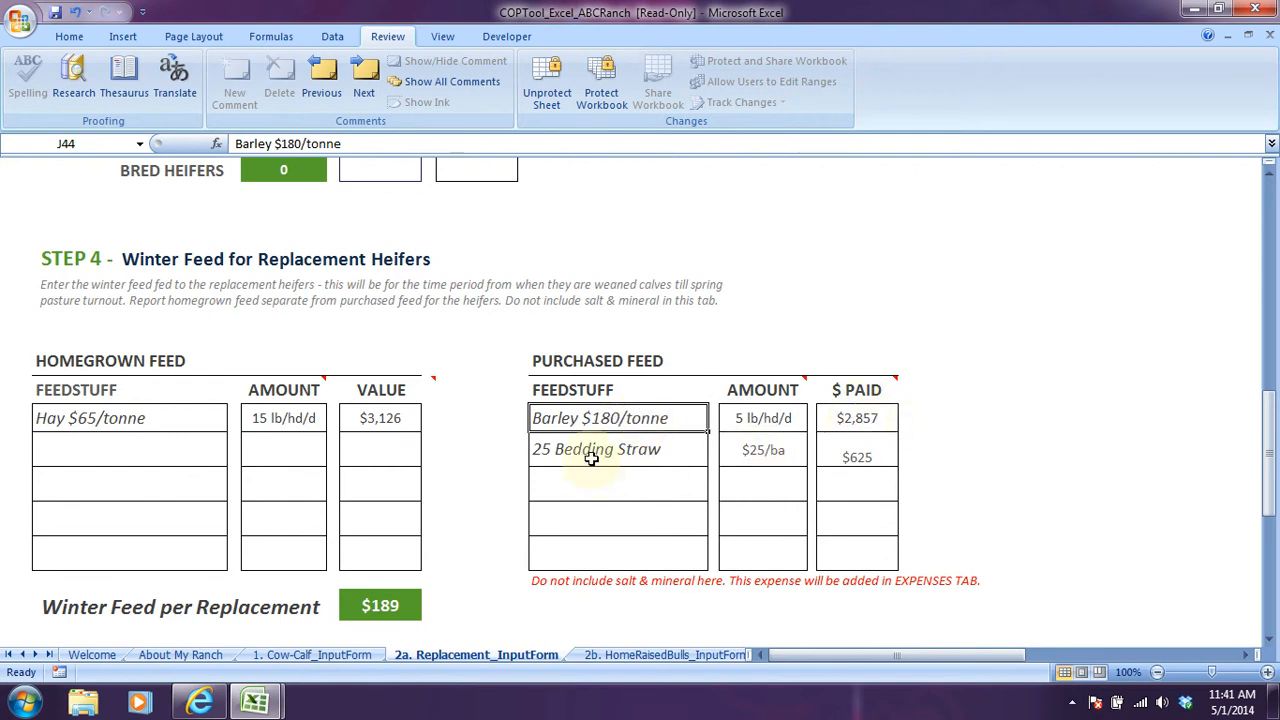
{"action": "left_click", "coordinate": [643, 458]}
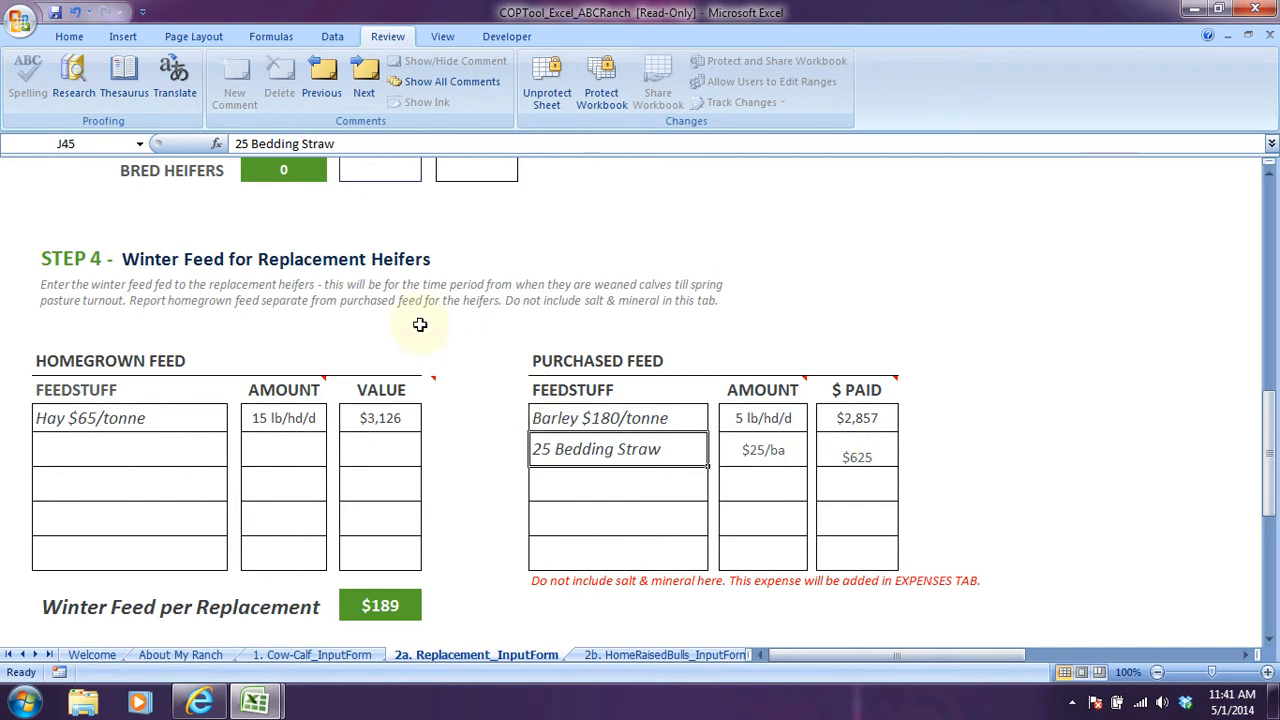
{"action": "scroll", "coordinate": [215, 543], "scroll_direction": "down", "scroll_amount": 1}
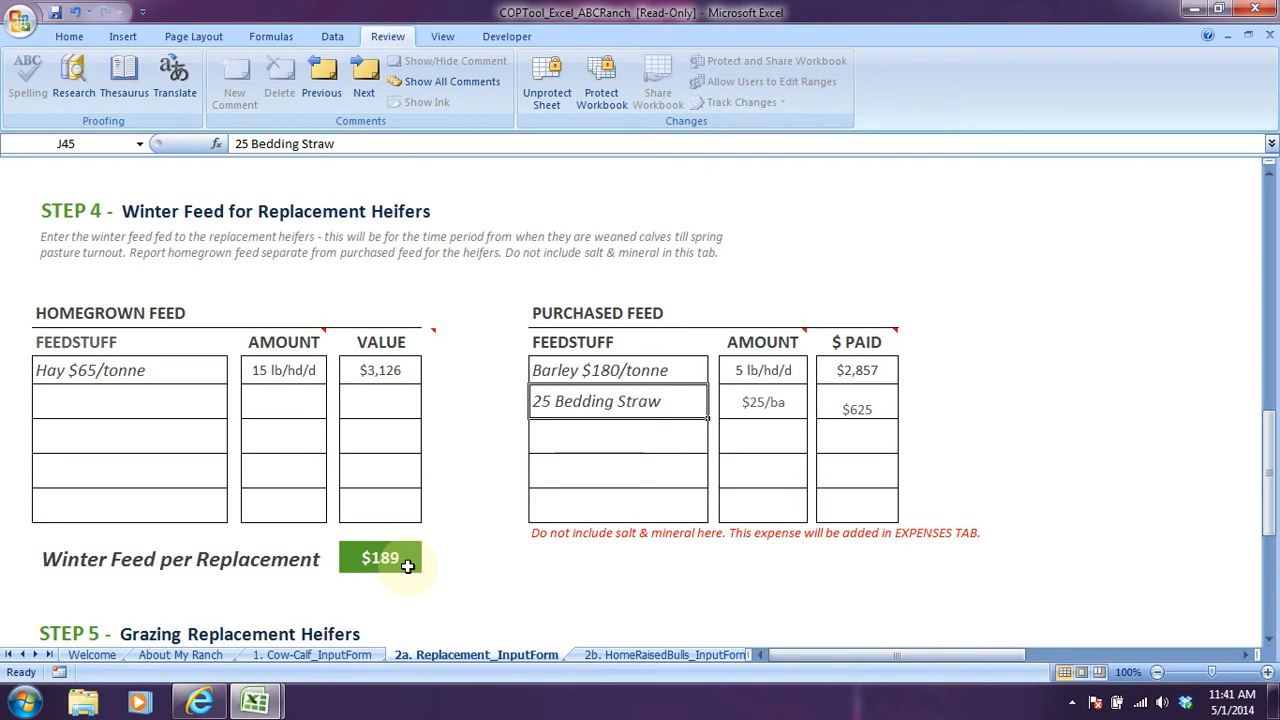
{"action": "scroll", "coordinate": [408, 566], "scroll_direction": "down", "scroll_amount": 7}
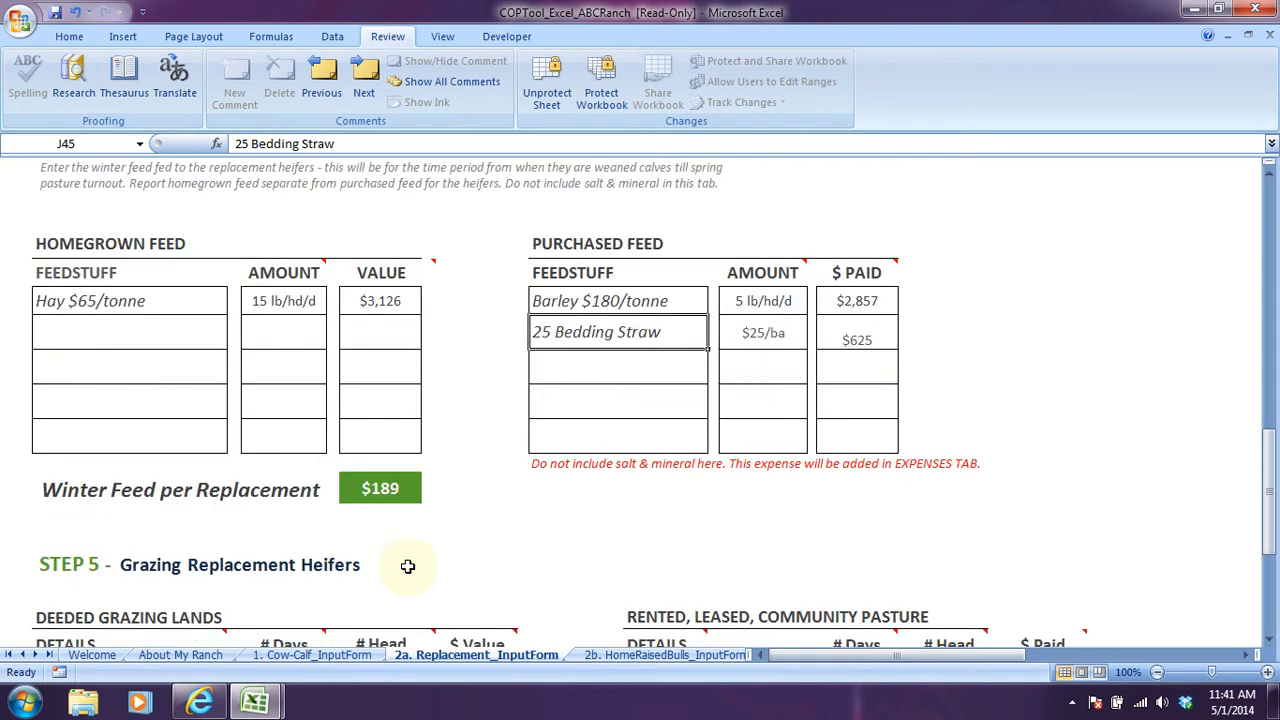
{"action": "scroll", "coordinate": [410, 565], "scroll_direction": "down", "scroll_amount": 2}
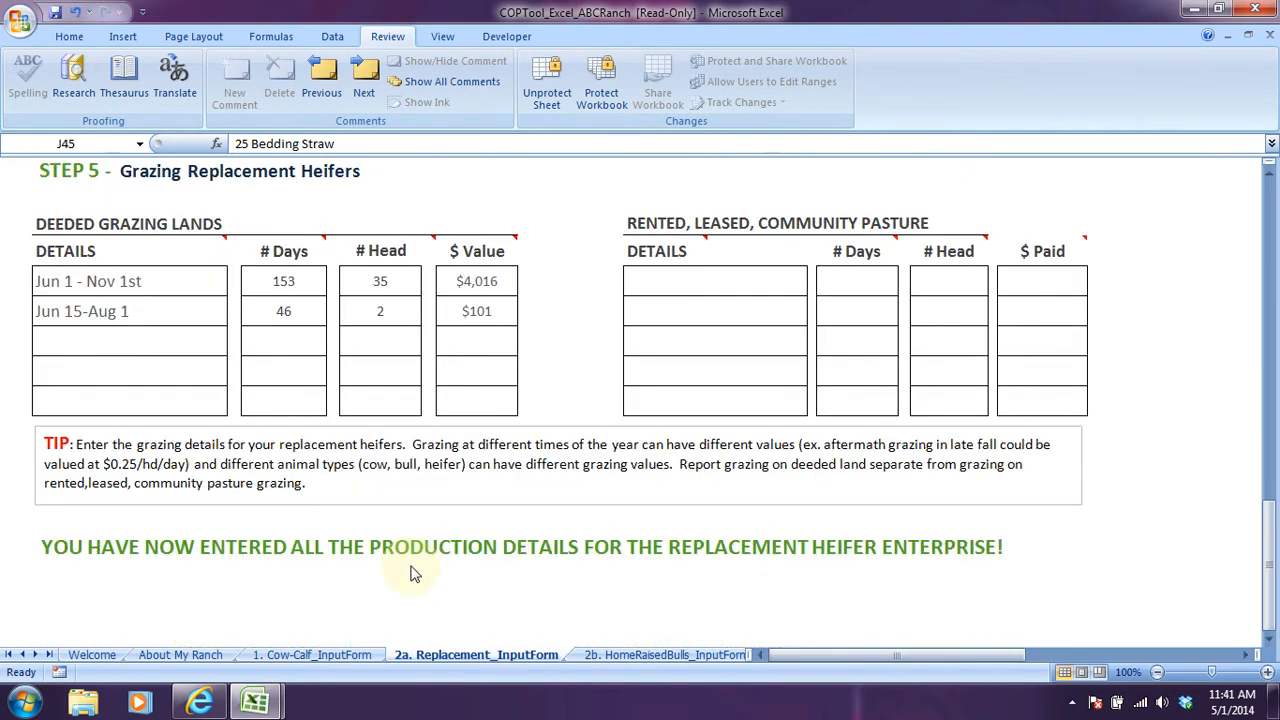
Read the Replacement Heifer Enterprise grazing details in the browser document and return to Step 5 of Copy of COPTool_Excel_Mar2014.
{"action": "left_click", "coordinate": [200, 703]}
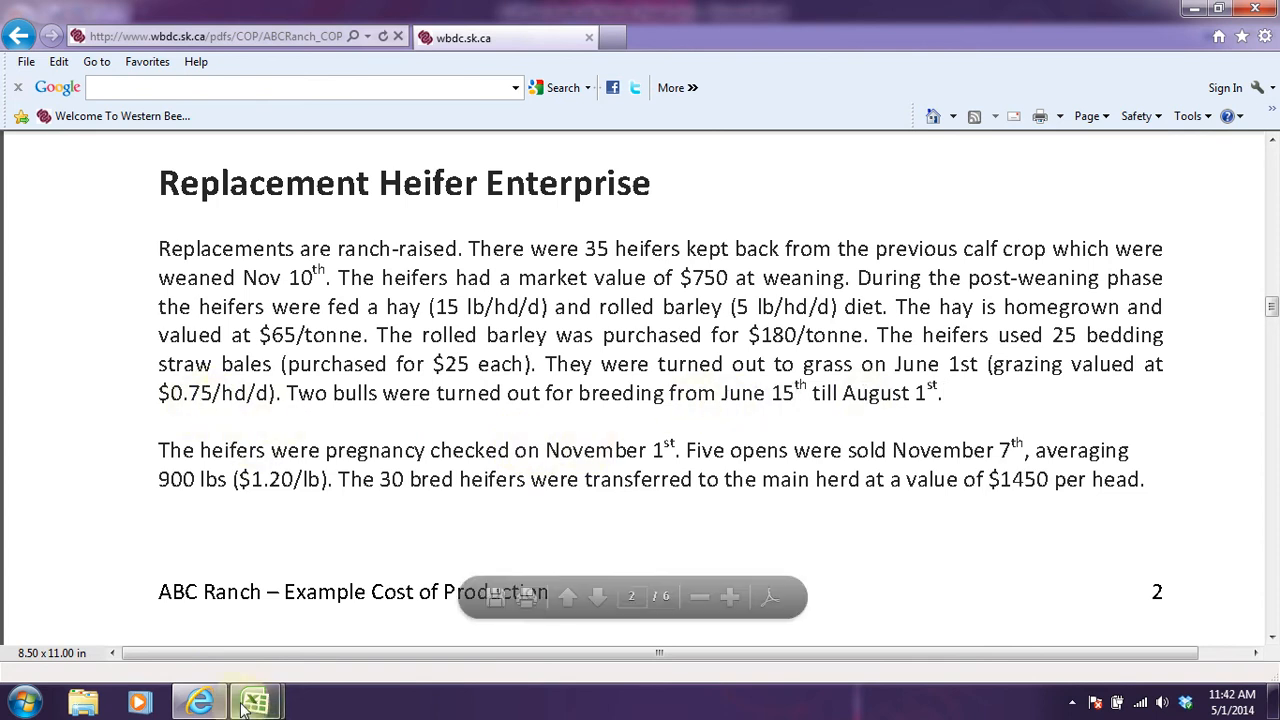
{"action": "mouse_move", "coordinate": [254, 702]}
{"action": "left_click", "coordinate": [320, 607]}
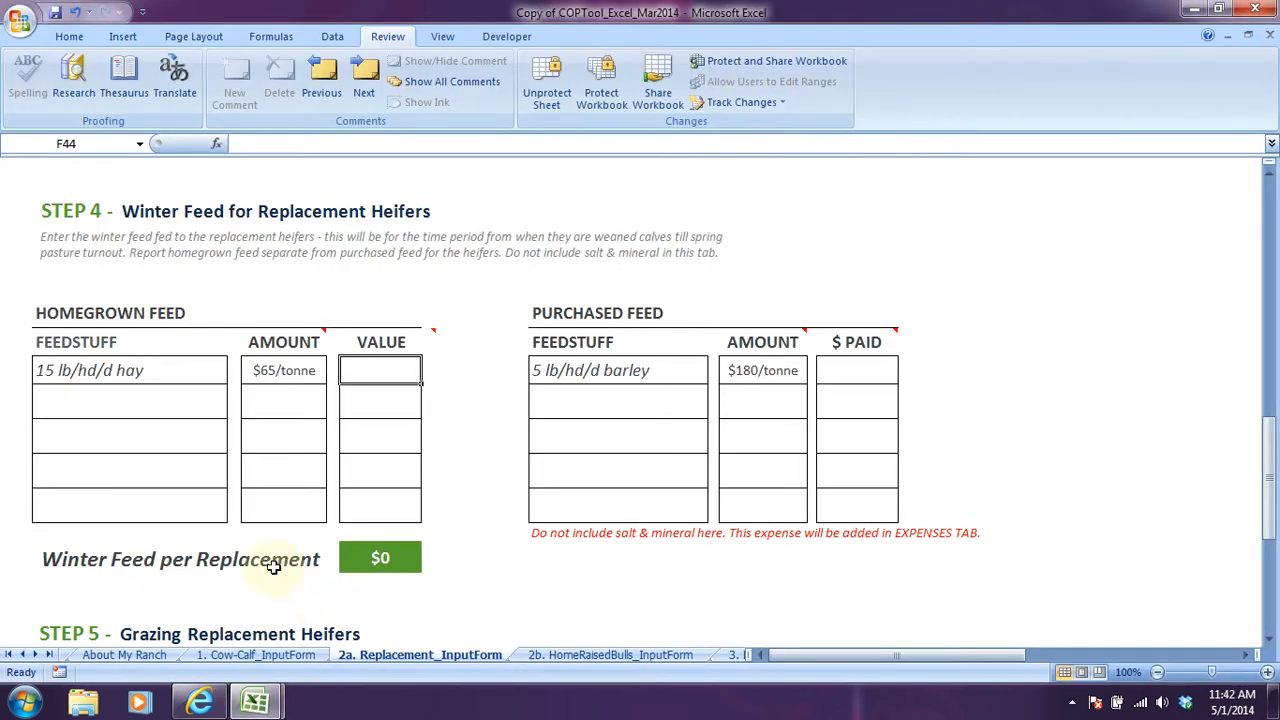
{"action": "scroll", "coordinate": [287, 488], "scroll_direction": "down", "scroll_amount": 3}
{"action": "scroll", "coordinate": [287, 488], "scroll_direction": "down", "scroll_amount": 3}
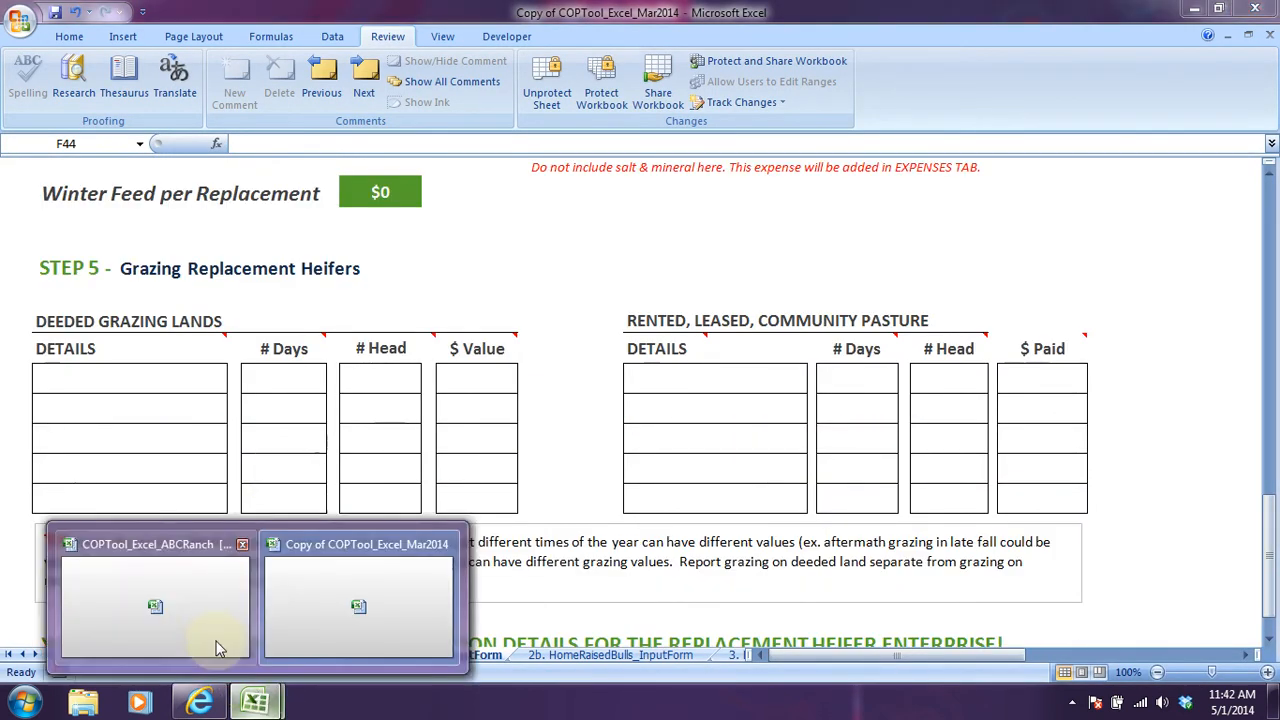
Return to the COPTool_Excel_ABCRanch workbook and examine the Jun 1 - Nov 1st deeded grazing row, including its days and value formulas.
{"action": "left_click", "coordinate": [223, 650]}
{"action": "left_click", "coordinate": [145, 282]}
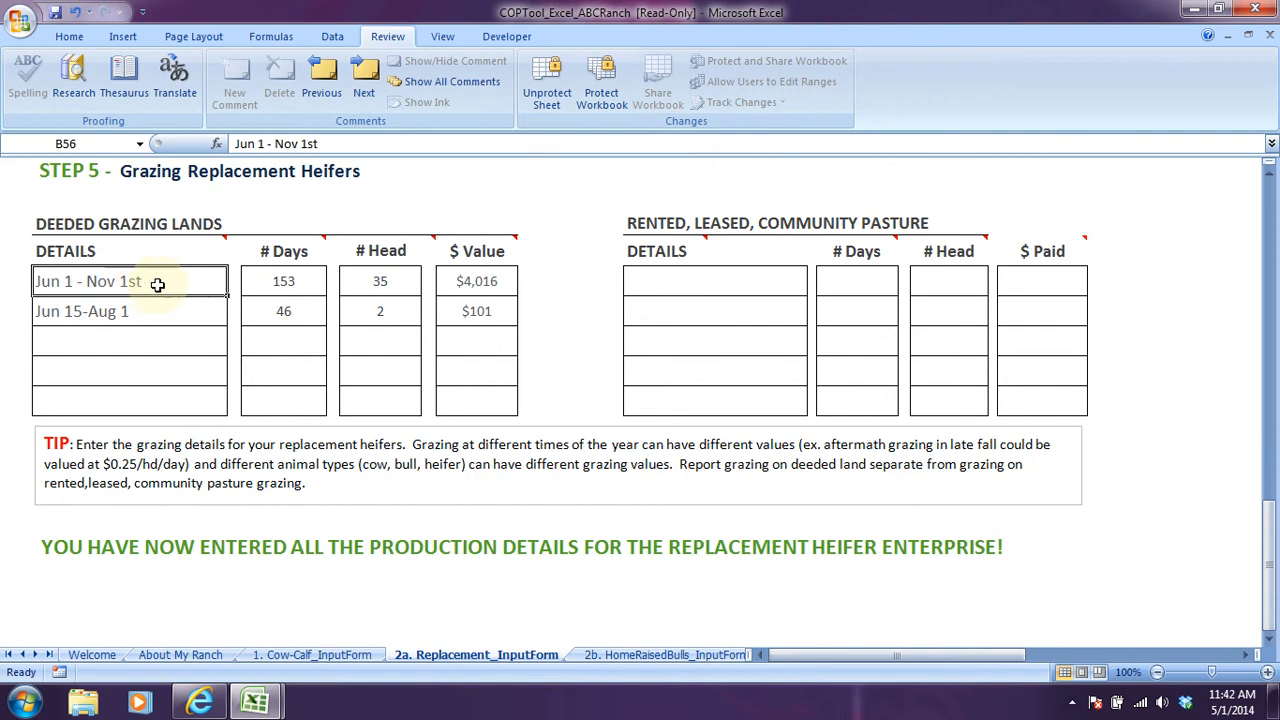
{"action": "left_click", "coordinate": [292, 284]}
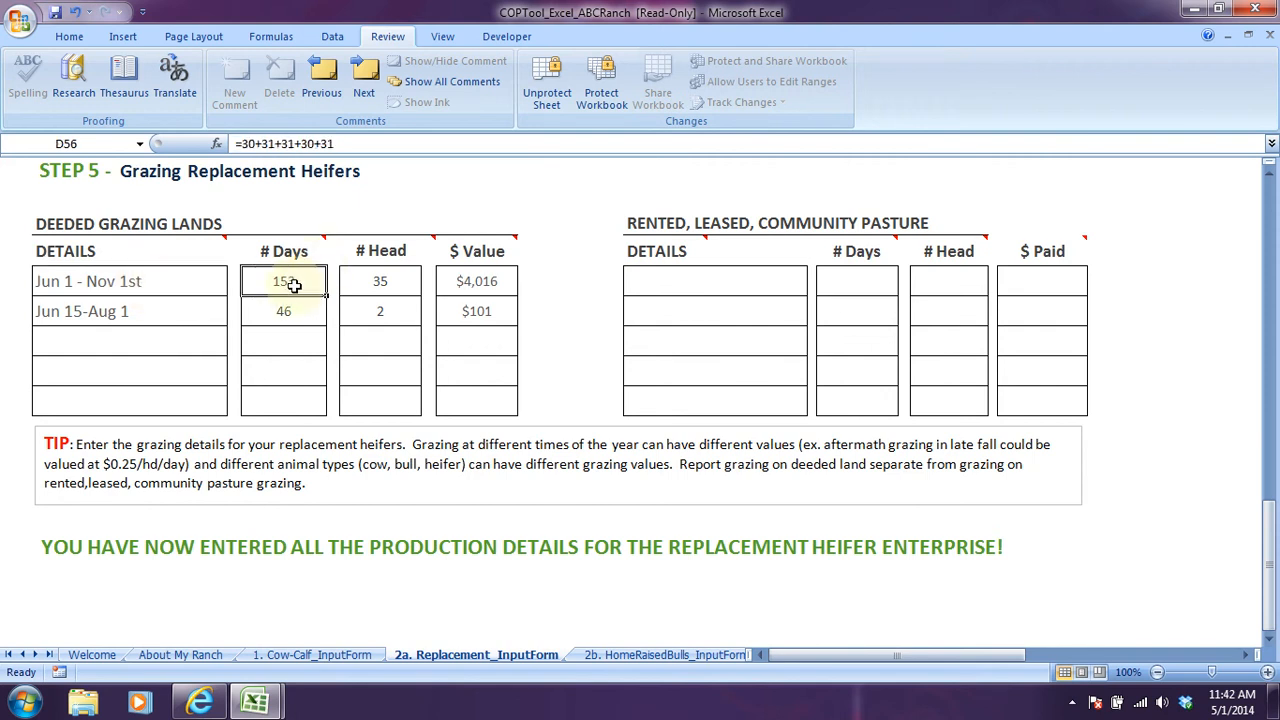
{"action": "left_click", "coordinate": [408, 286]}
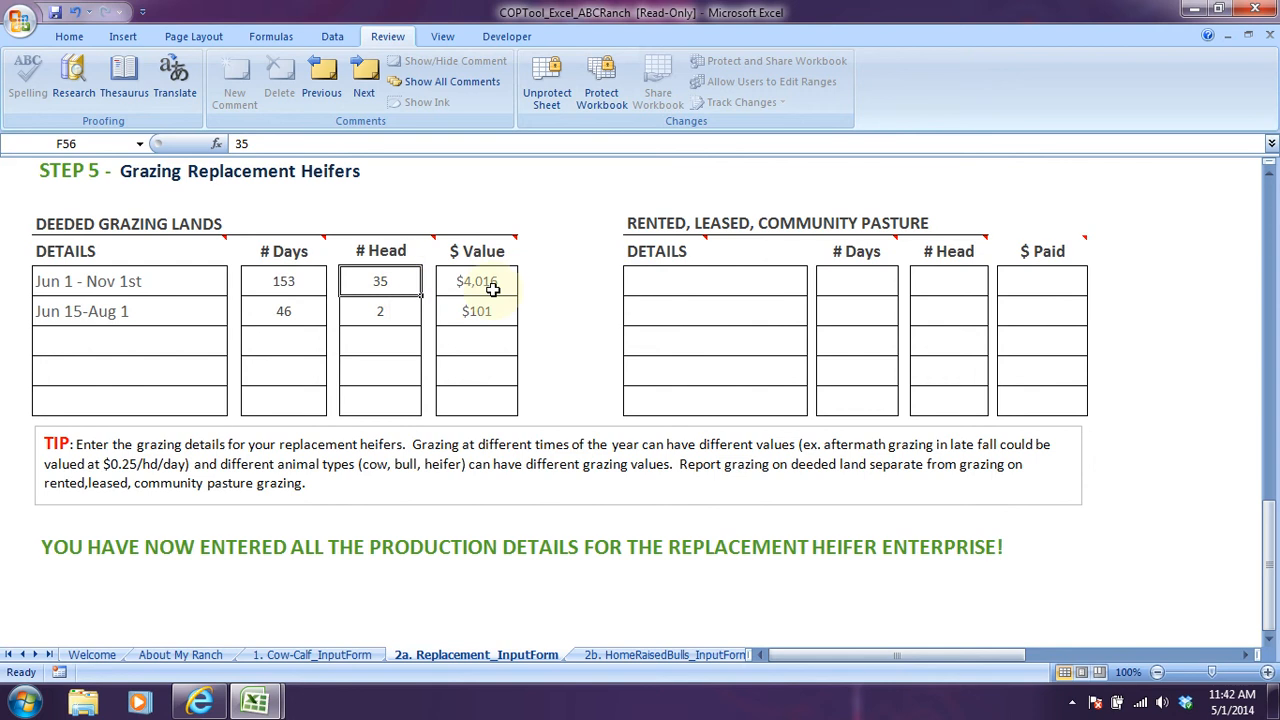
{"action": "left_click", "coordinate": [491, 283]}
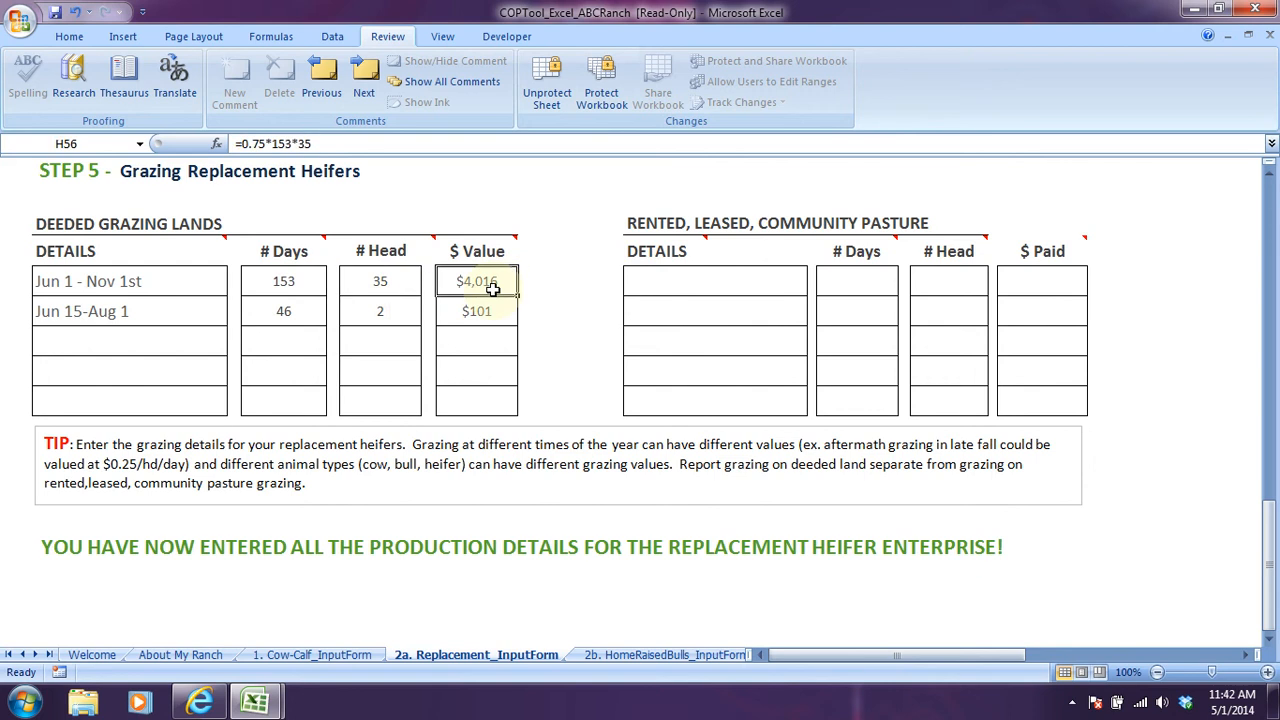
{"action": "left_click", "coordinate": [242, 147]}
{"action": "left_click_drag", "start_coordinate": [241, 147], "coordinate": [264, 147]}
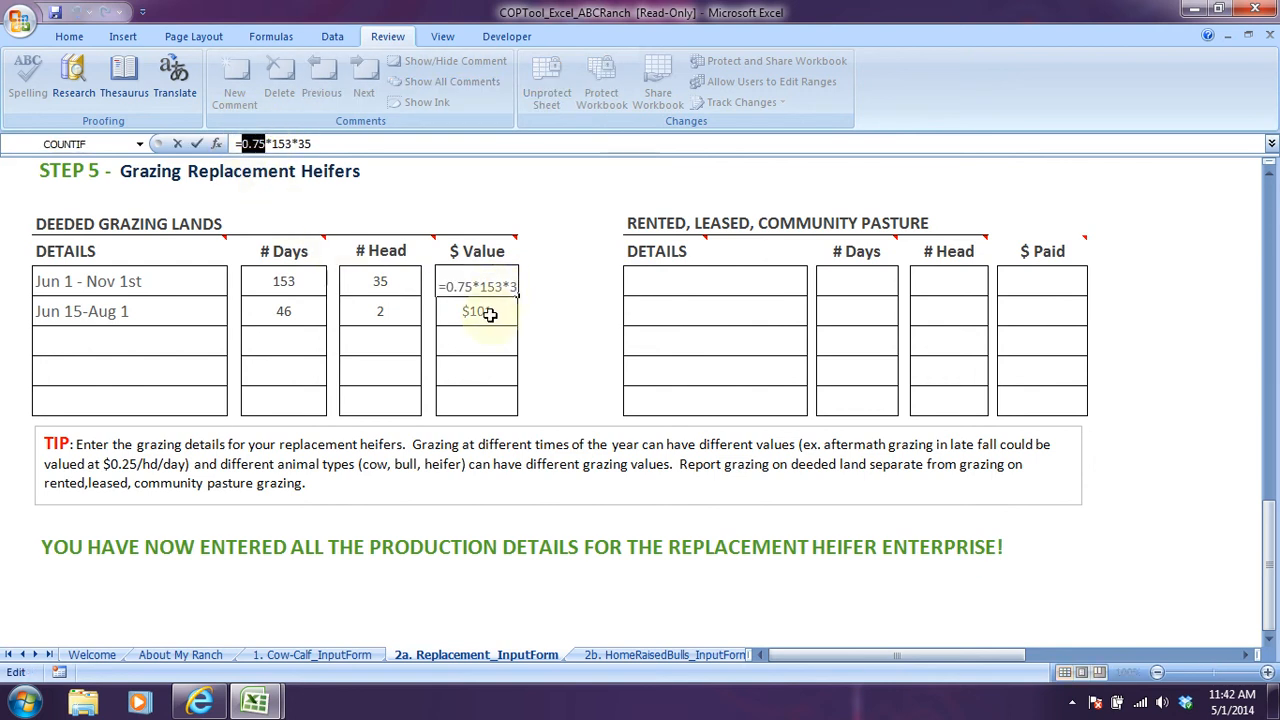
{"action": "key", "text": "Return"}
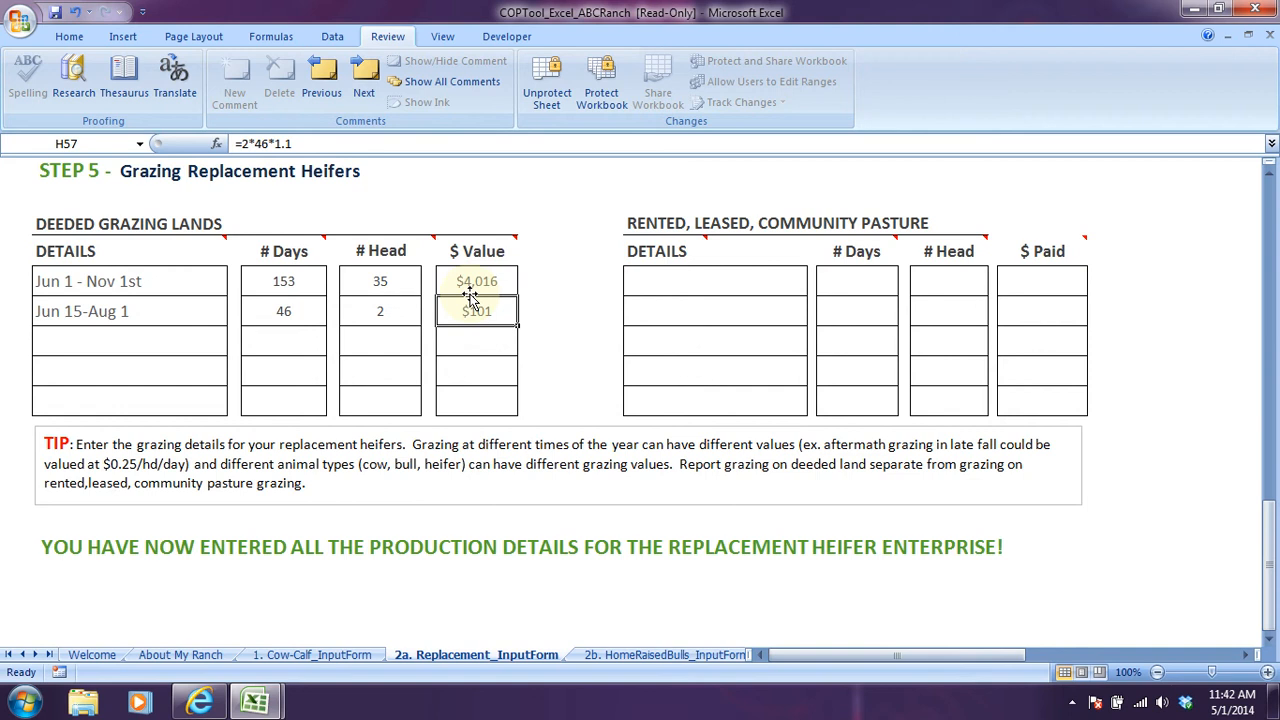
{"action": "left_click", "coordinate": [468, 290]}
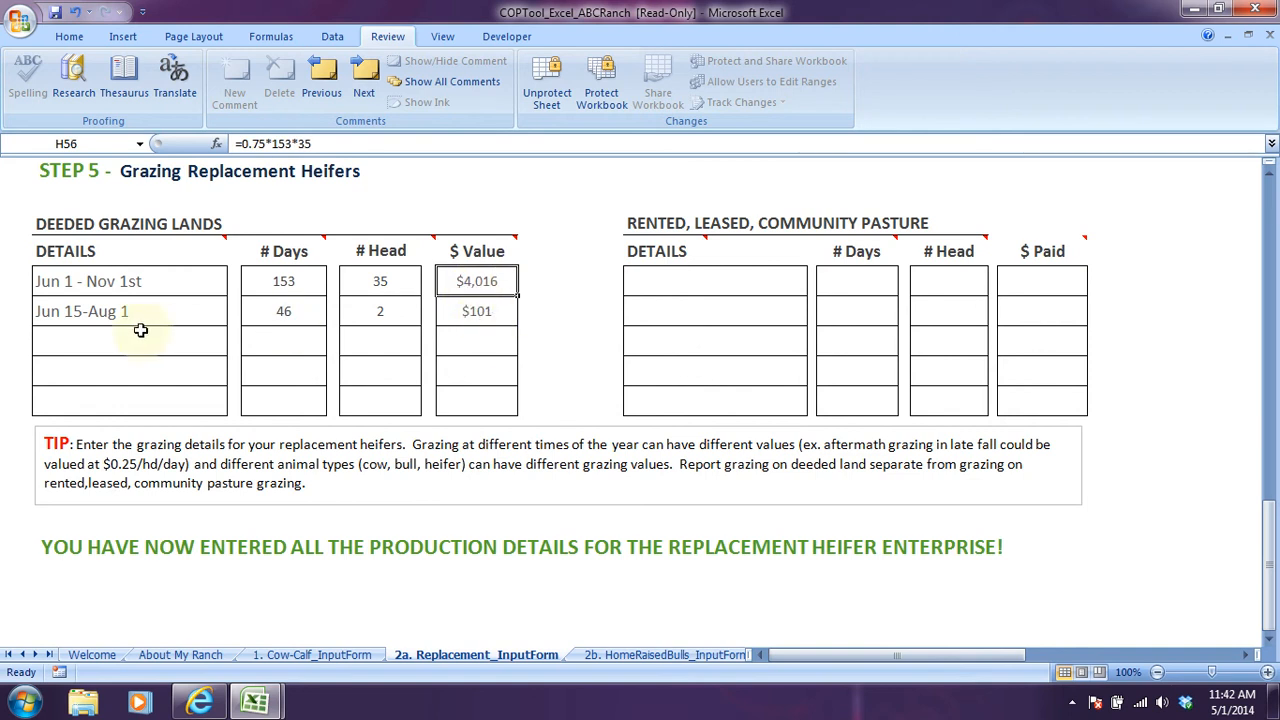
Examine the Jun 15-Aug 1 deeded grazing row's details, days, head count and value formula.
{"action": "left_click", "coordinate": [109, 314]}
{"action": "left_click", "coordinate": [318, 322]}
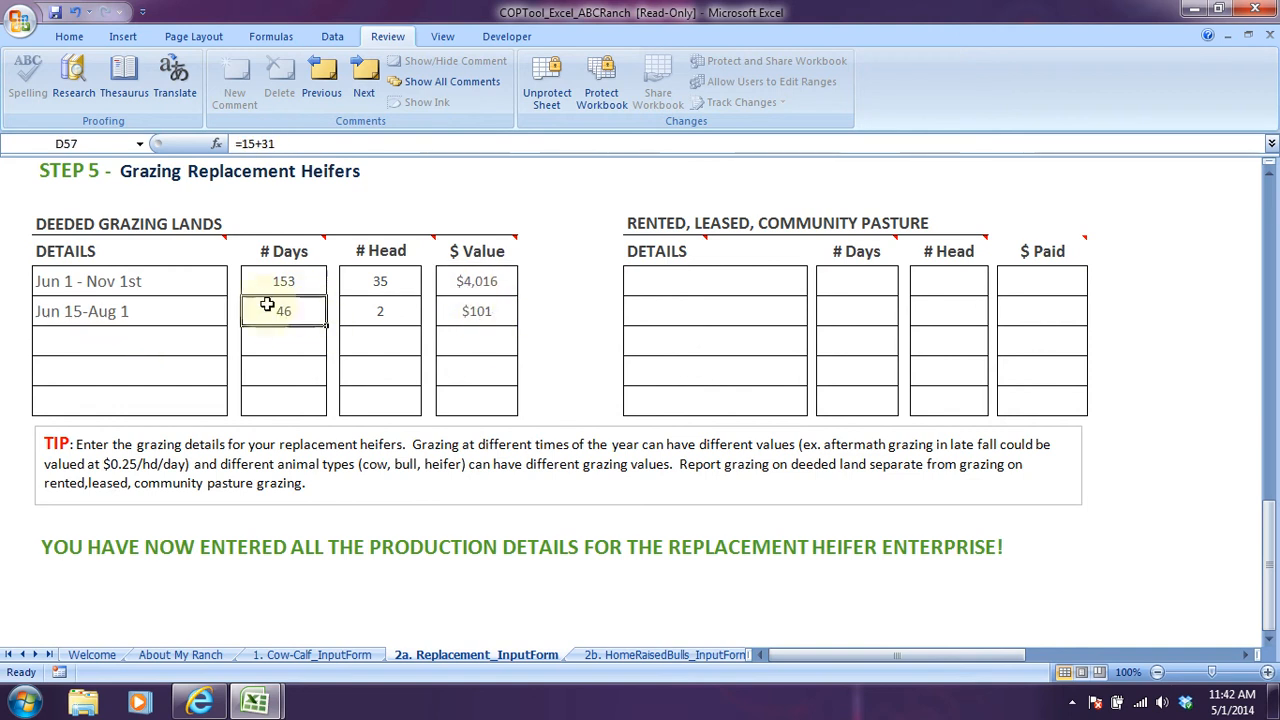
{"action": "left_click", "coordinate": [372, 323]}
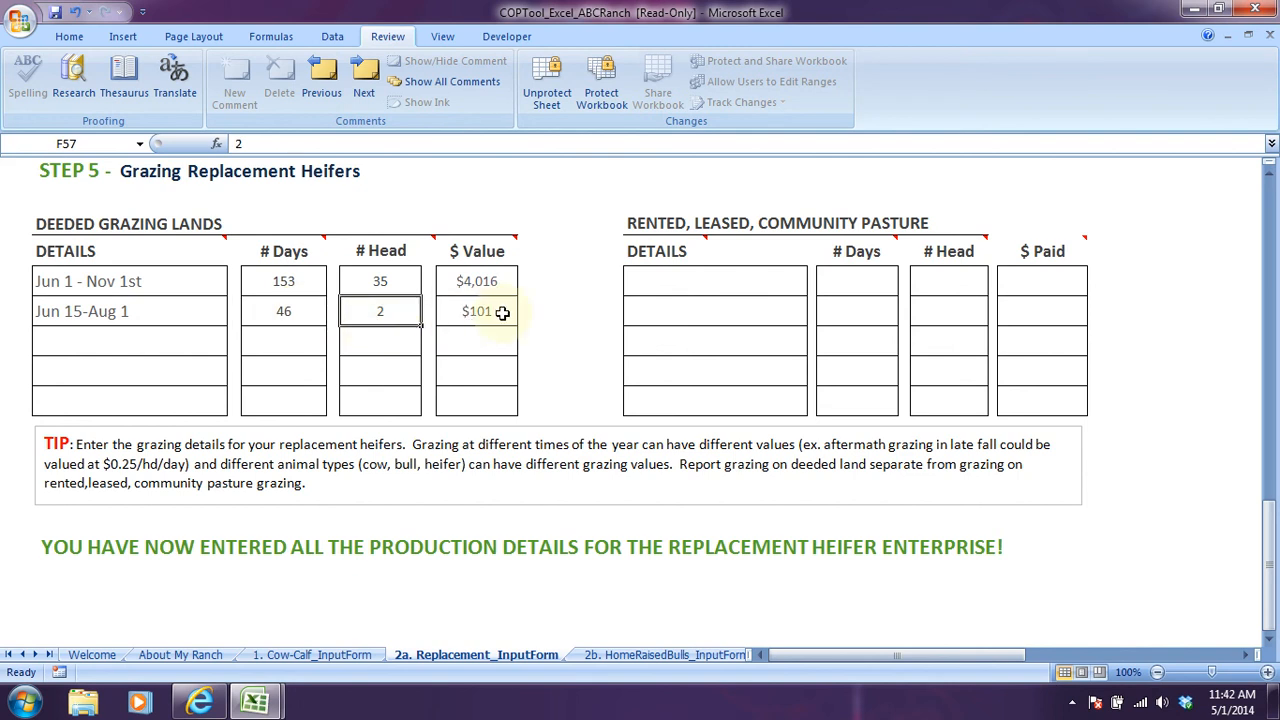
{"action": "left_click", "coordinate": [502, 313]}
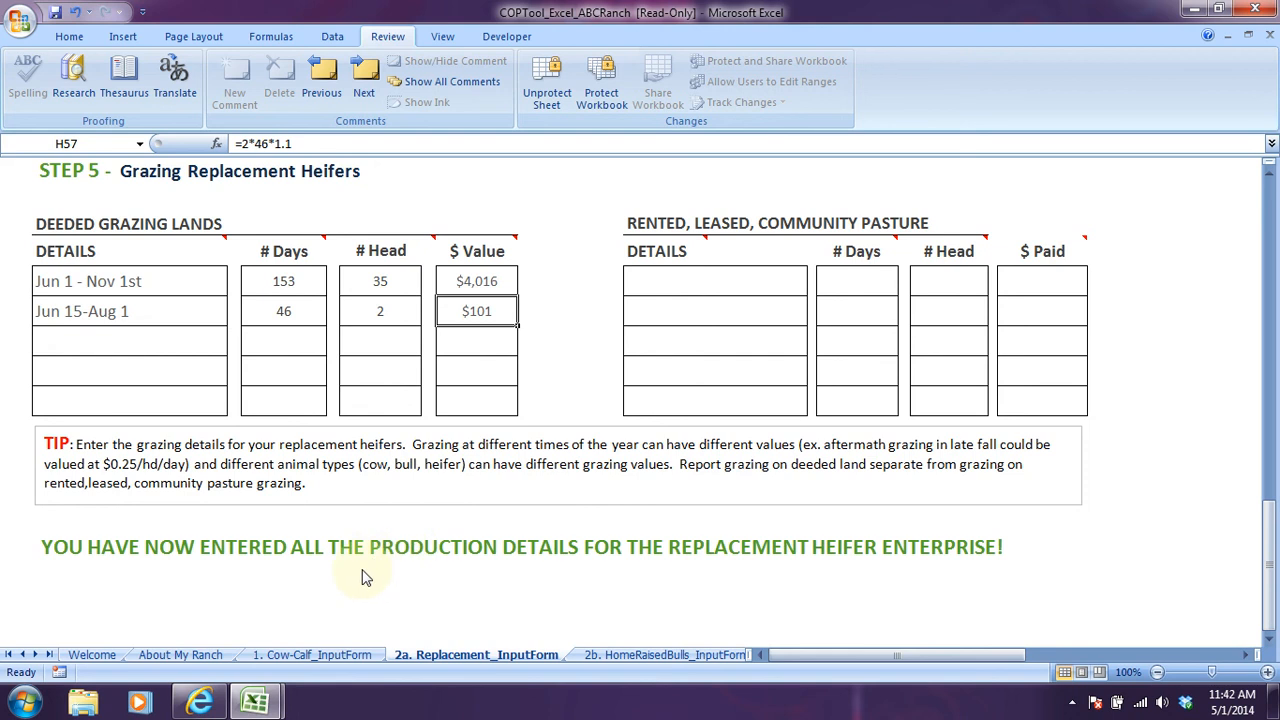
Open the 3. Backgrounder_InputForm sheet in the ABC Ranch workbook.
{"action": "left_click", "coordinate": [35, 655]}
{"action": "left_click", "coordinate": [35, 655]}
{"action": "left_click", "coordinate": [35, 655]}
{"action": "left_click", "coordinate": [563, 655]}
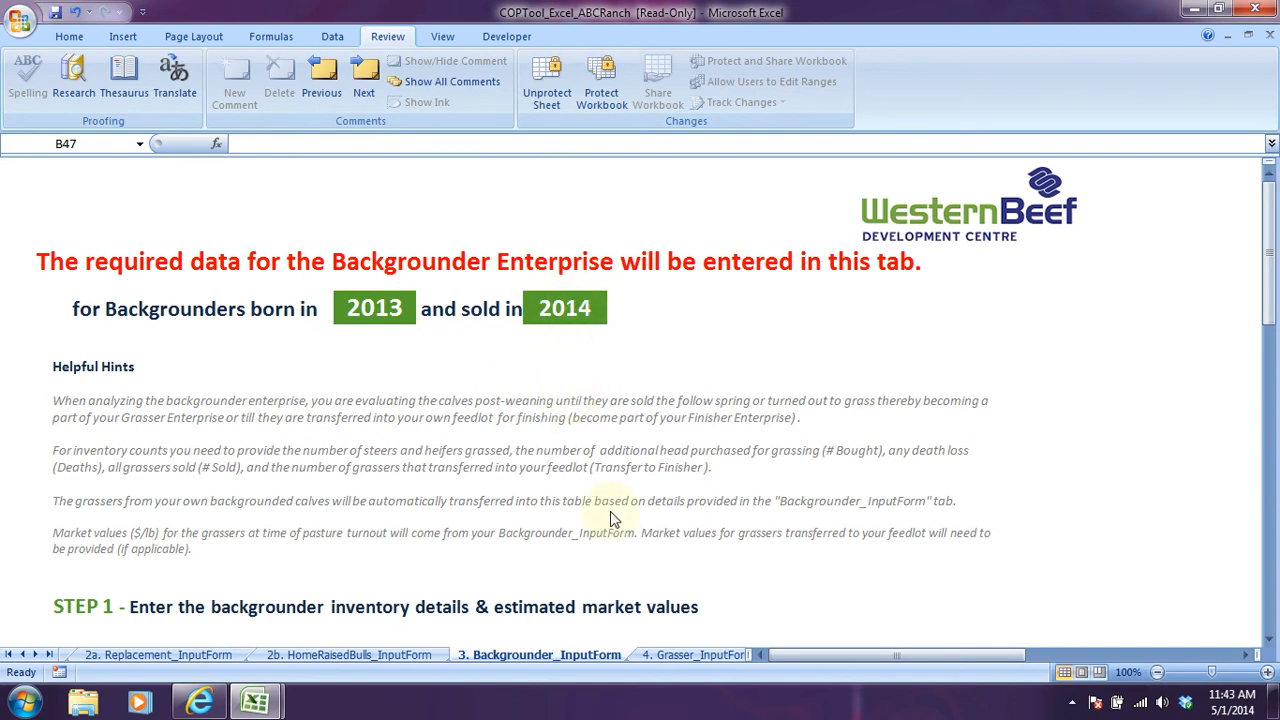
{"action": "left_click", "coordinate": [1075, 708]}
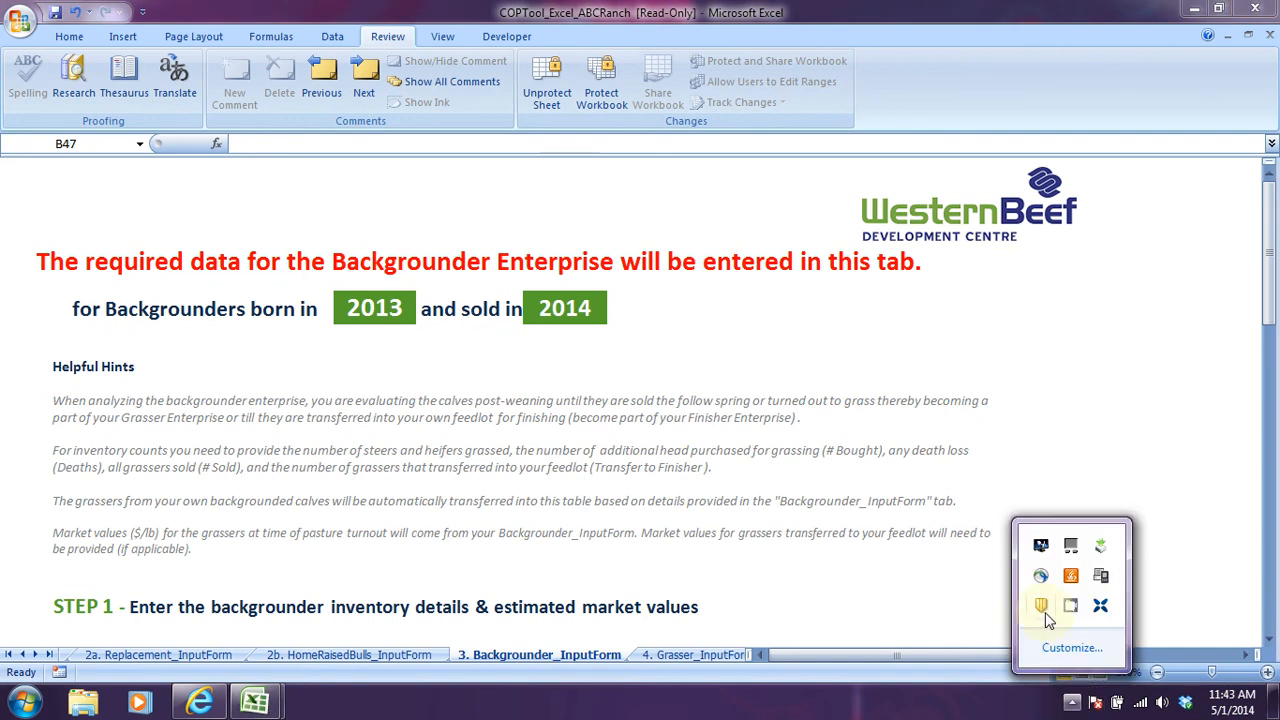